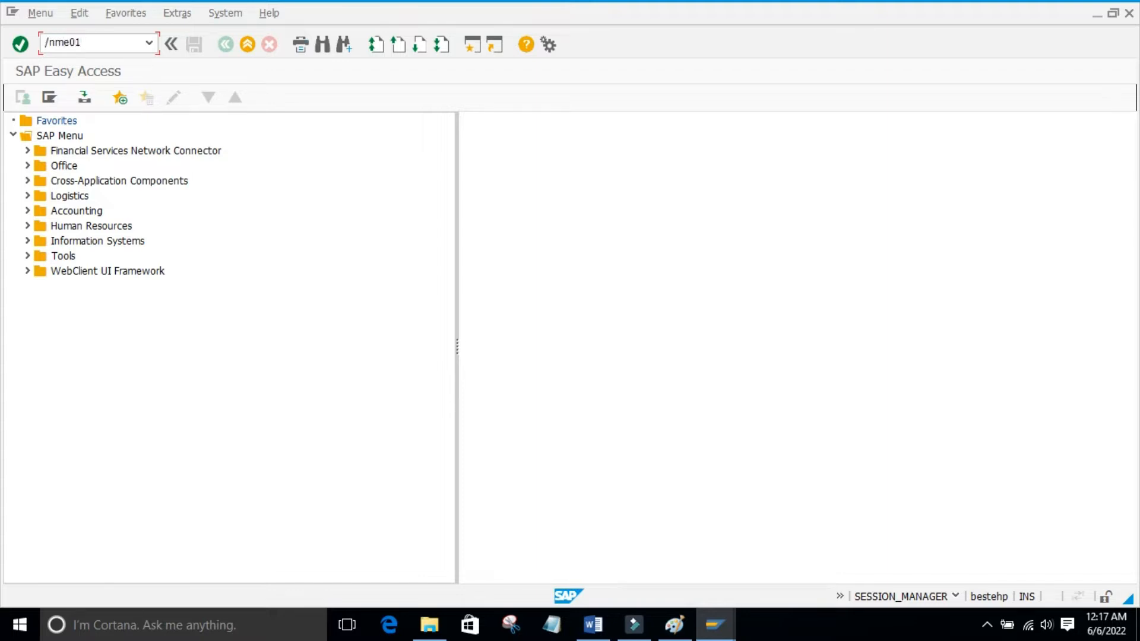
# Step: Open the source list of material 221 in plant 9860 through transaction ME01 and review its existing vendor record
pyautogui.press('Return')
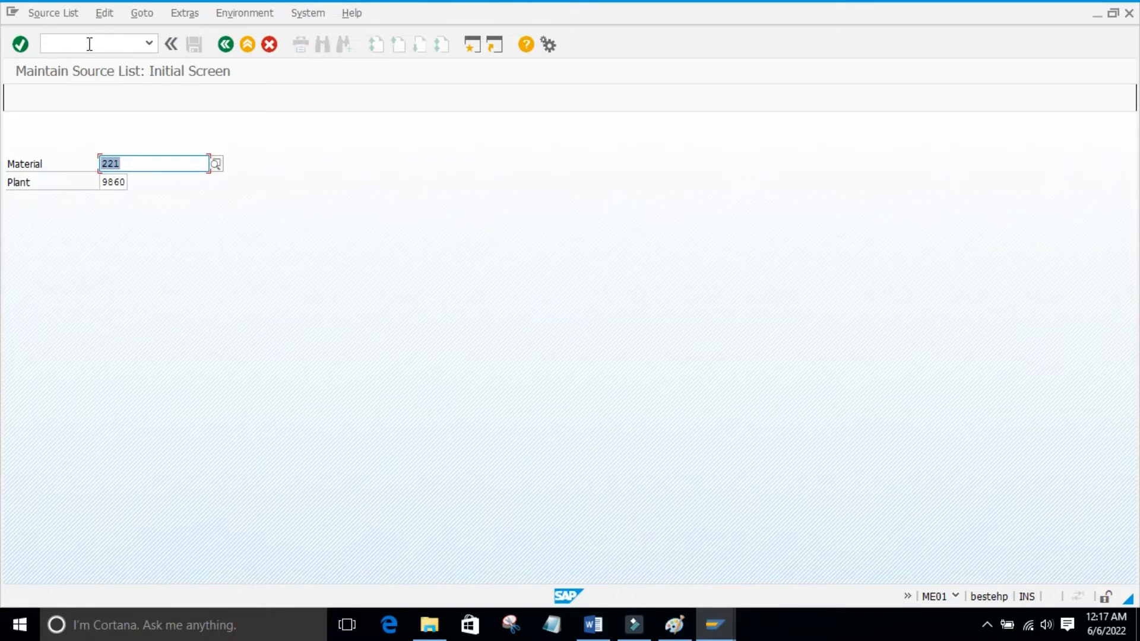
pyautogui.press('Return')
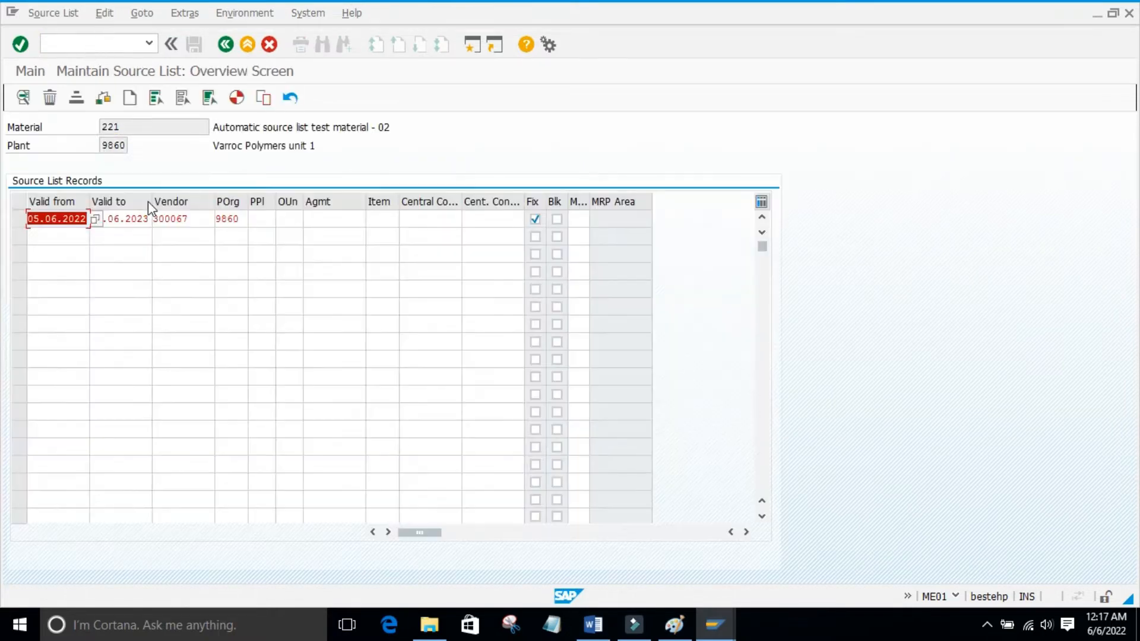
pyautogui.click(200, 220)
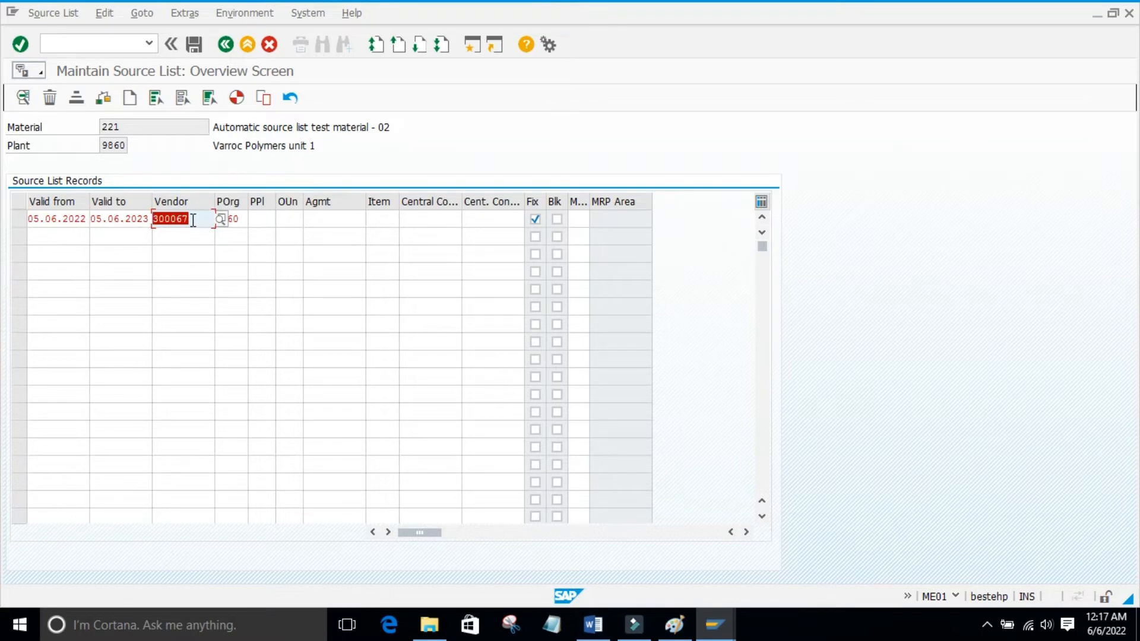
pyautogui.click(131, 127)
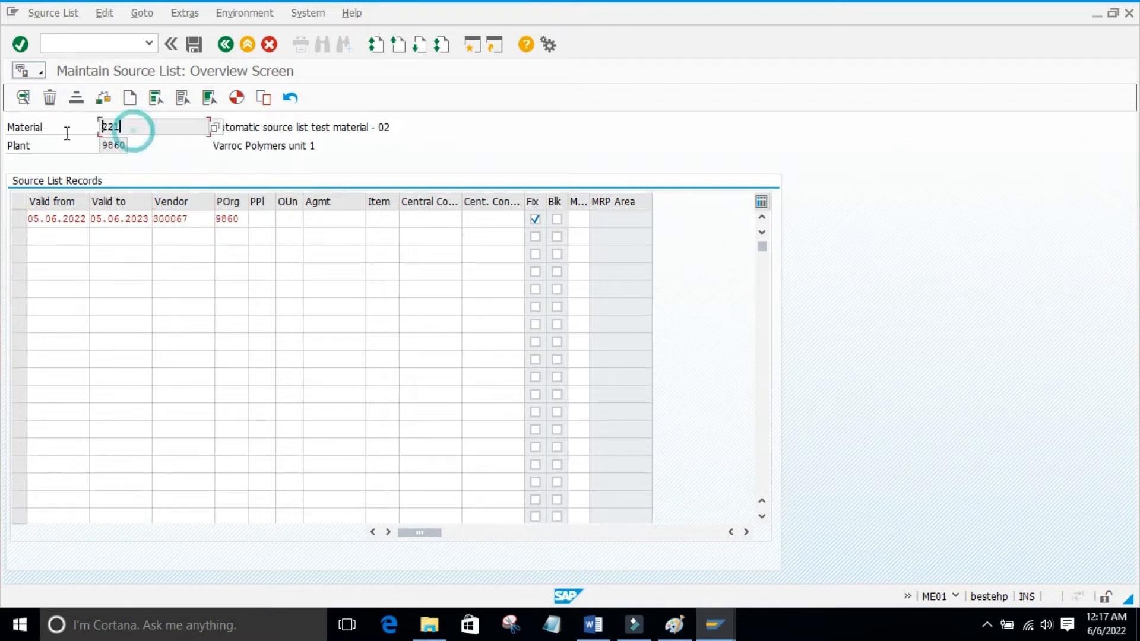
pyautogui.click(192, 217)
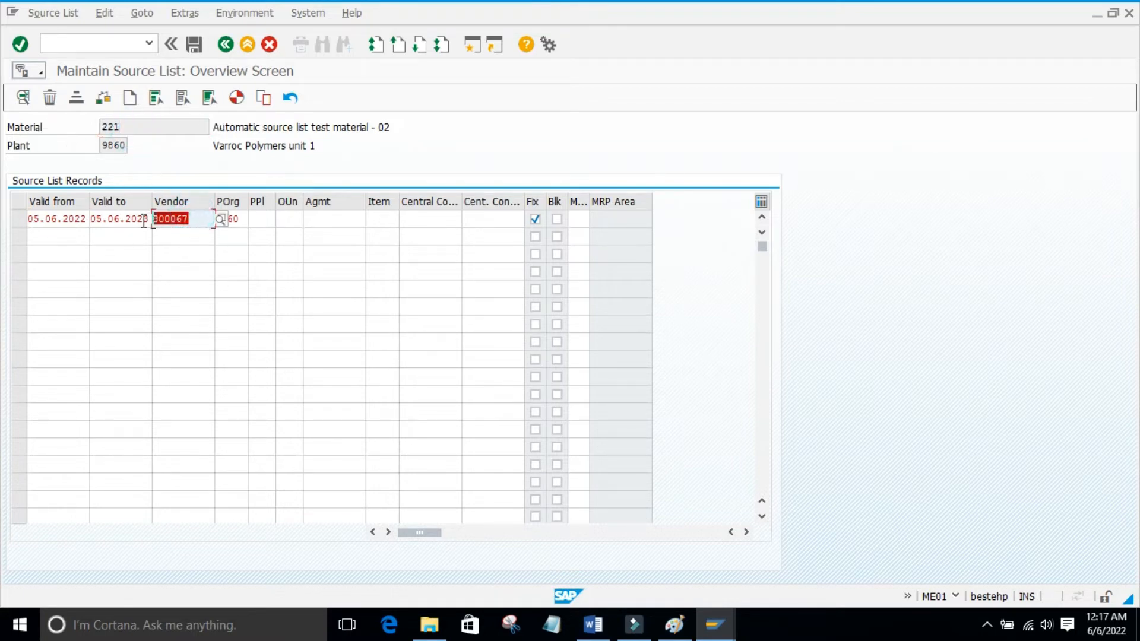
pyautogui.click(292, 289)
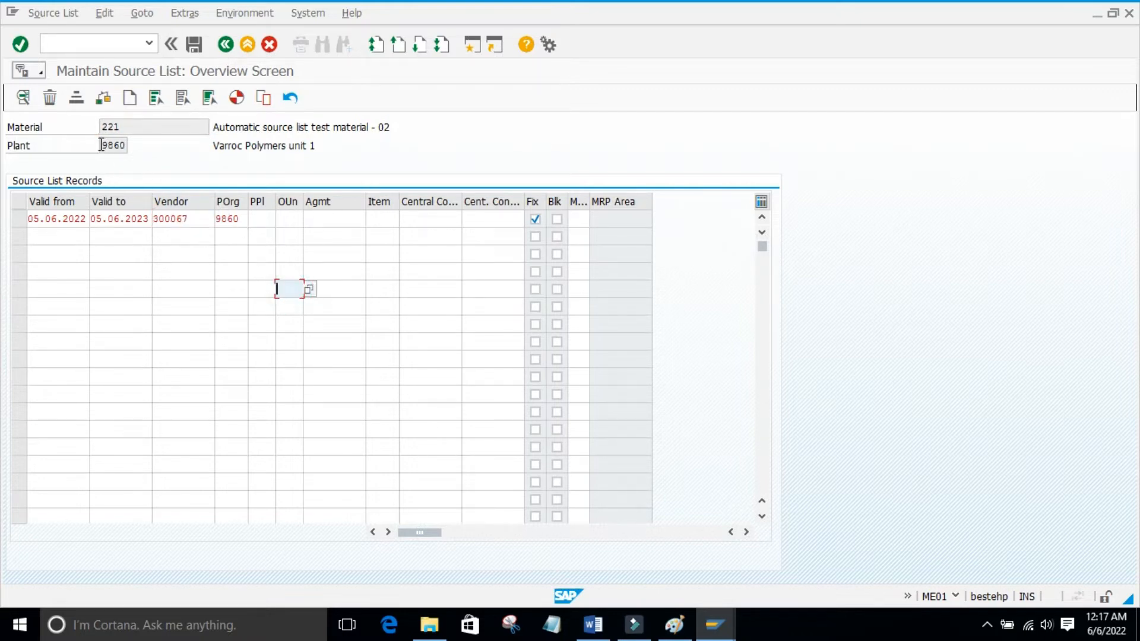
pyautogui.click(271, 238)
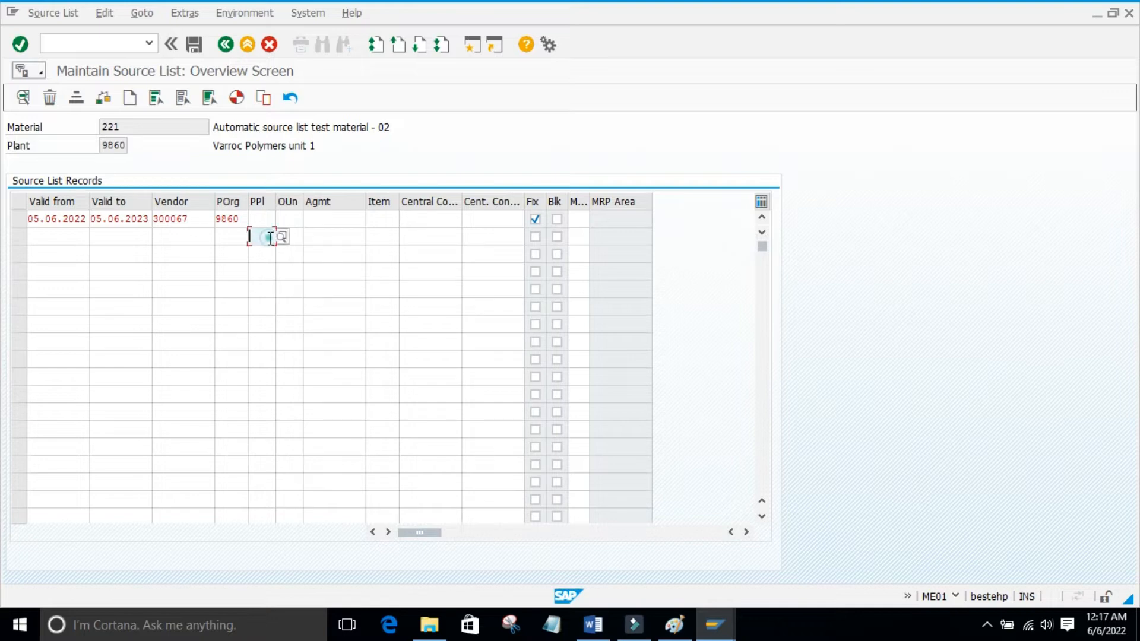
# Step: Enter a second source list record valid 05.06.2022 to 05.06.2023 with purchasing organization 9860 and procurement plant 9861, leaving the vendor empty
pyautogui.click(47, 236)
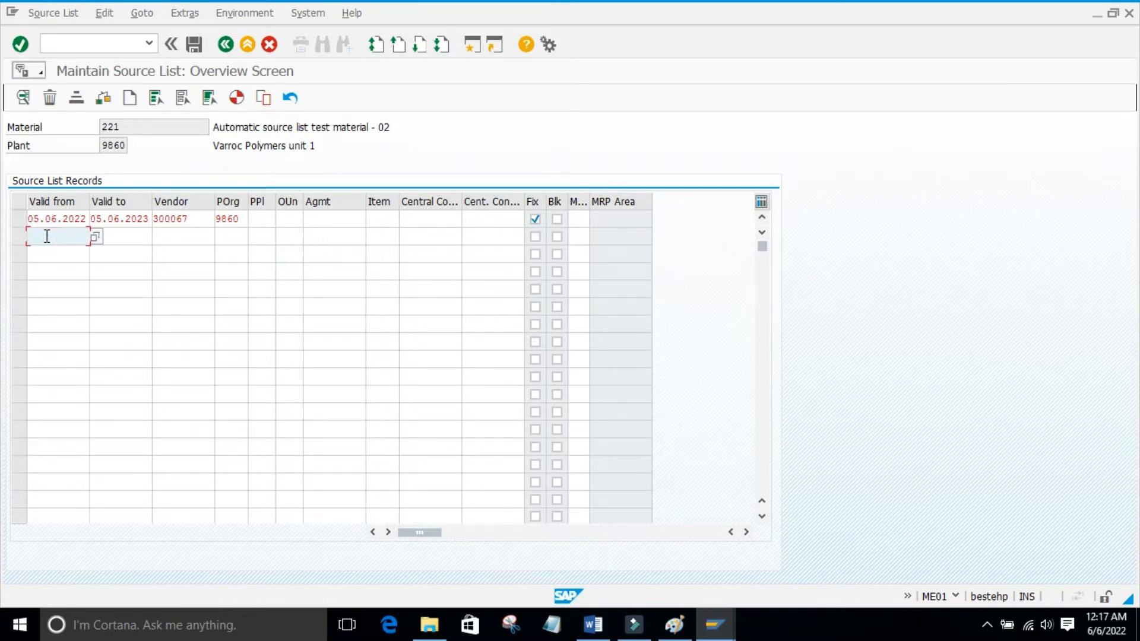
pyautogui.write('05.')
pyautogui.click(61, 254)
pyautogui.click(95, 236)
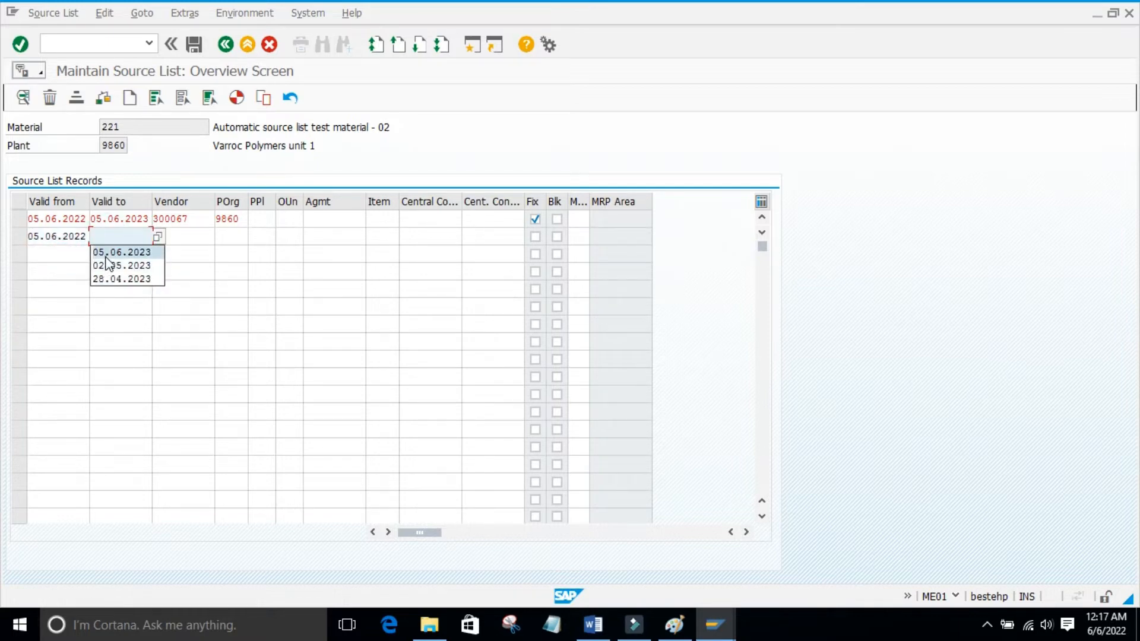
pyautogui.click(122, 252)
pyautogui.click(225, 238)
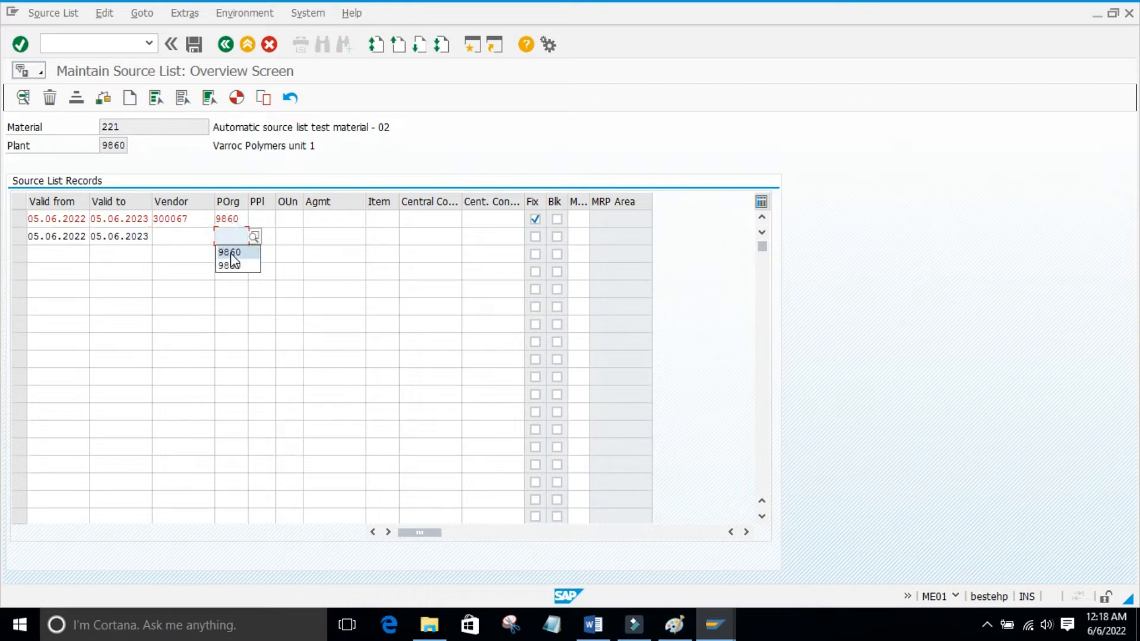
pyautogui.click(231, 251)
pyautogui.click(267, 237)
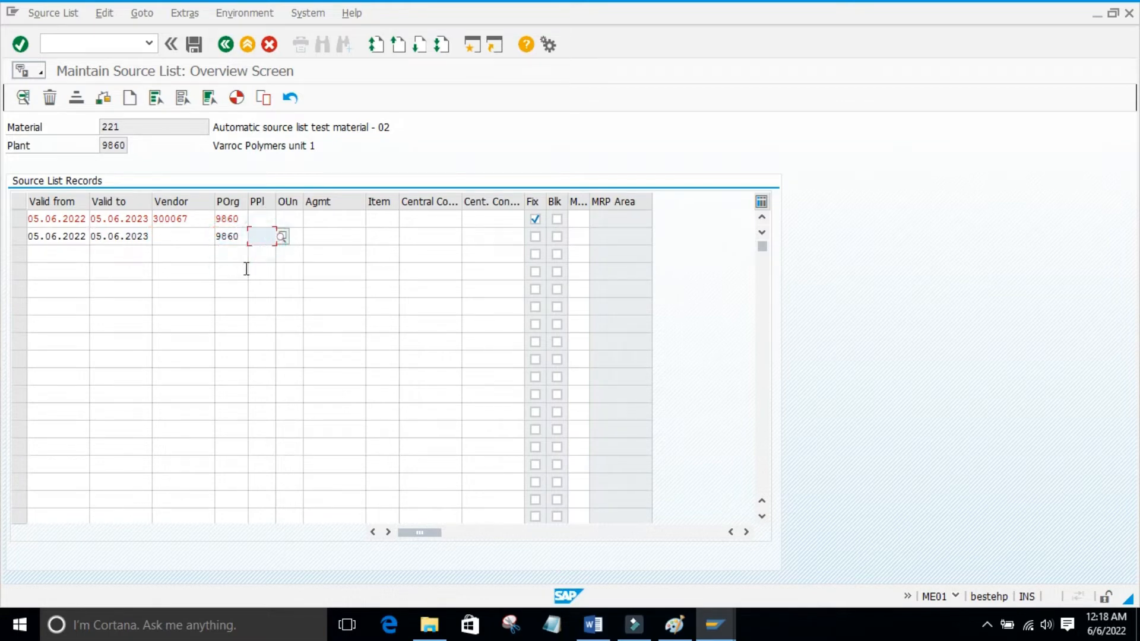
pyautogui.write('9861')
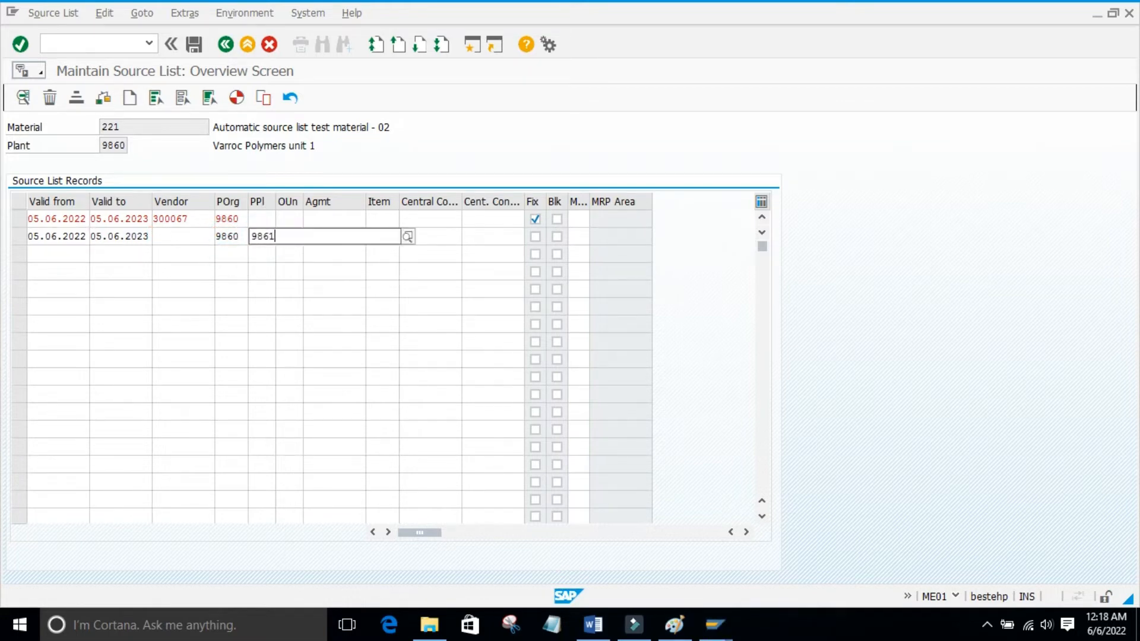
pyautogui.press('Return')
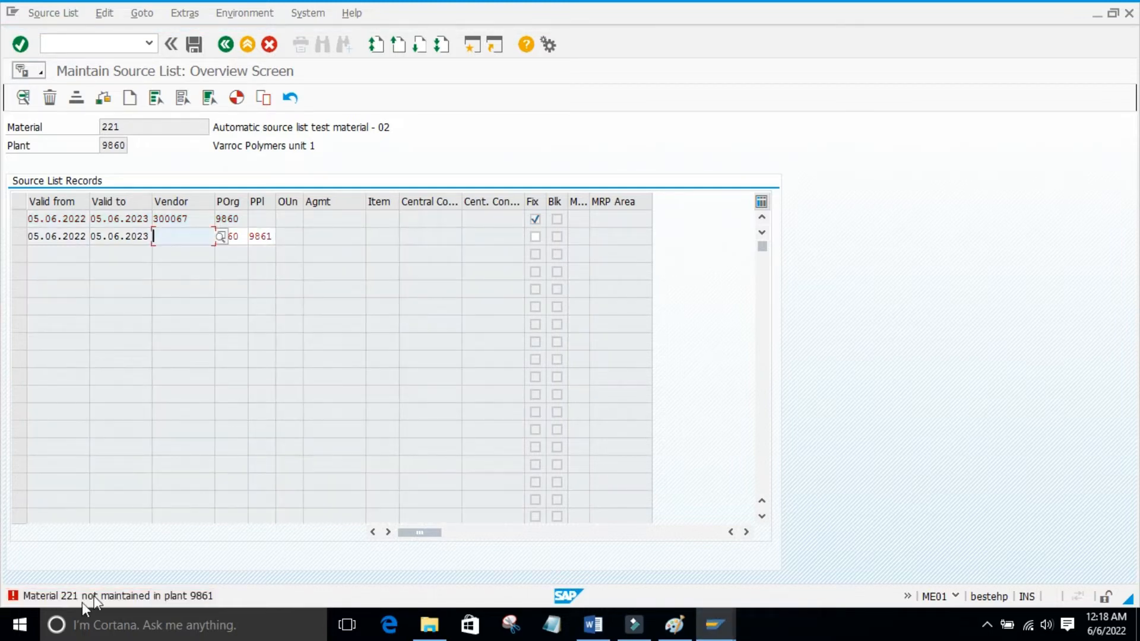
# Step: Read the detailed explanation of the error message about the material and the procurement plant, and close it
pyautogui.doubleClick(52, 597)
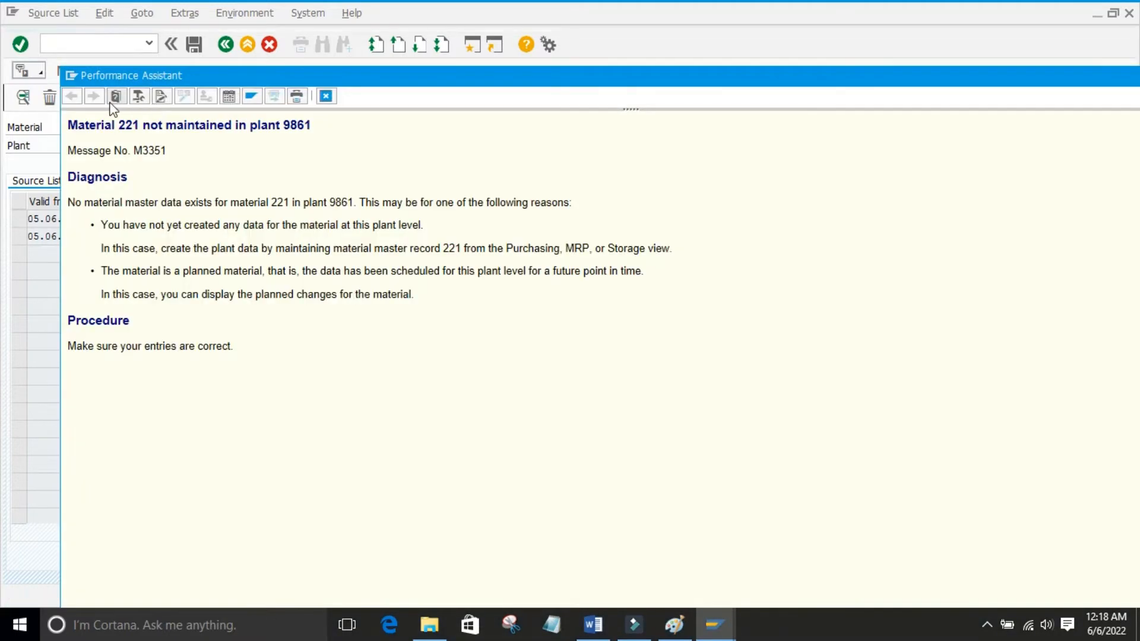
pyautogui.moveTo(133, 127); pyautogui.dragTo(338, 118)
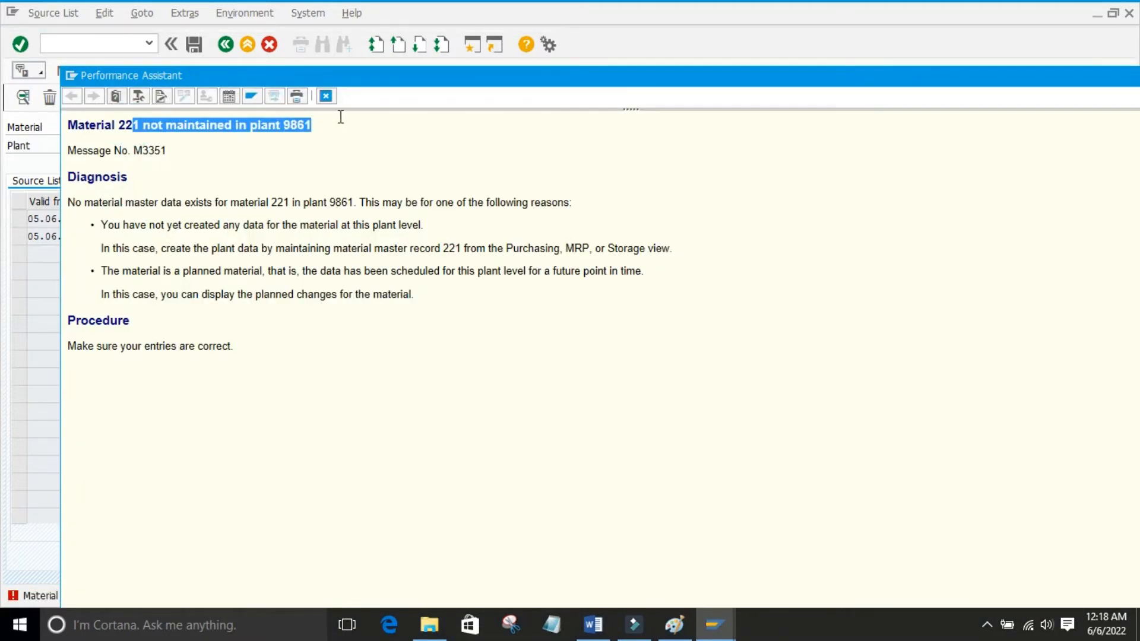
pyautogui.click(309, 168)
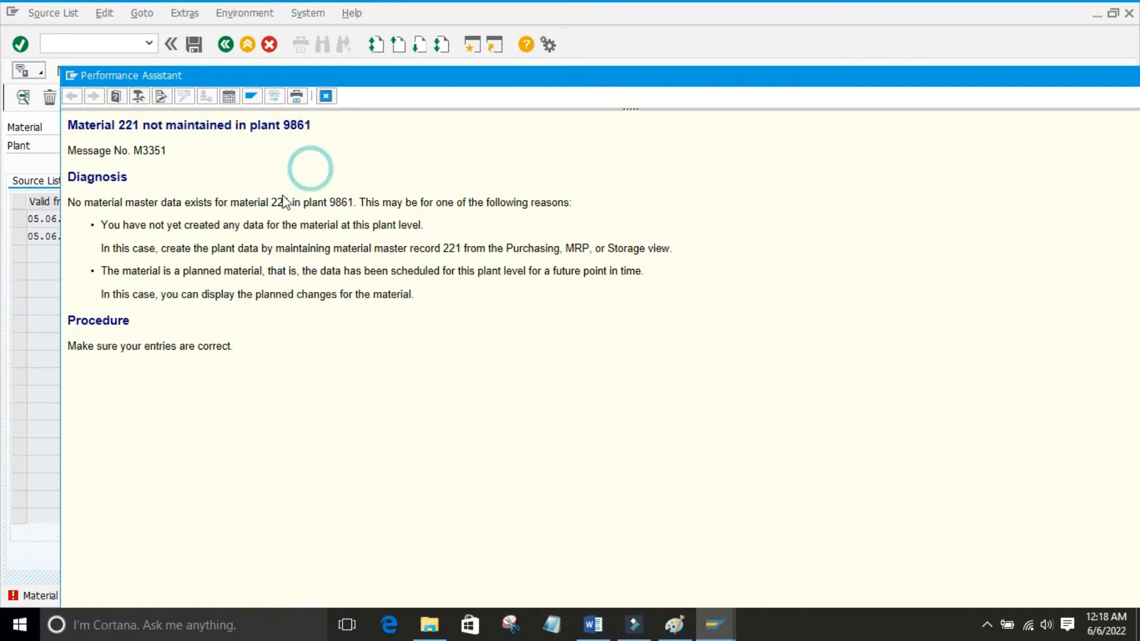
pyautogui.click(326, 96)
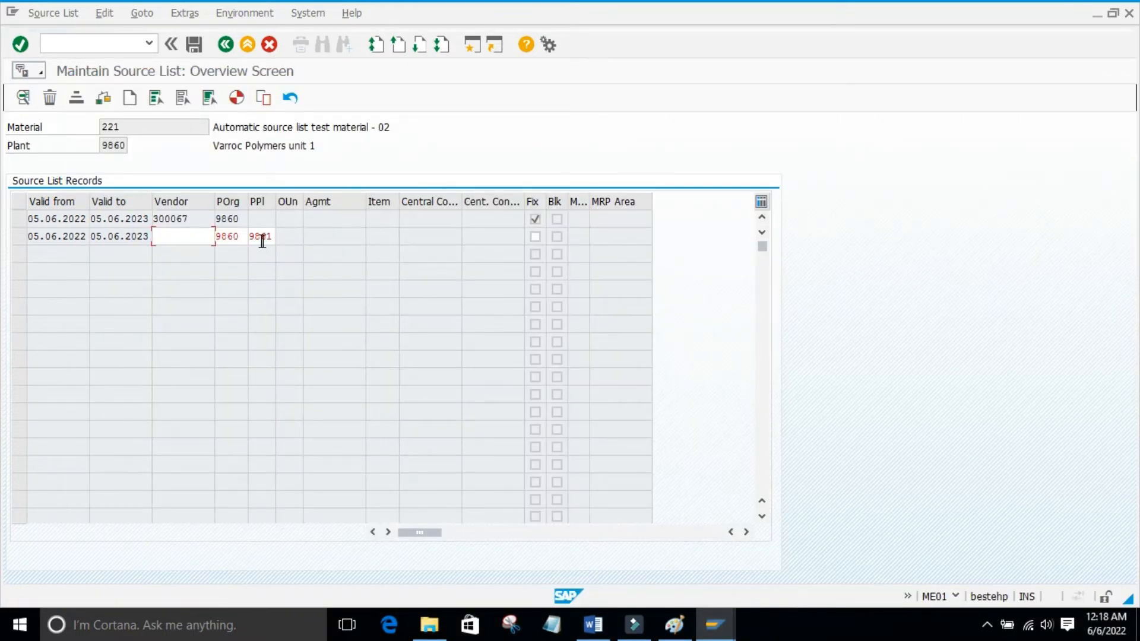
pyautogui.moveTo(248, 236)
pyautogui.mouseDown()
pyautogui.moveTo(274, 238)
pyautogui.moveTo(248, 237)
pyautogui.mouseUp()
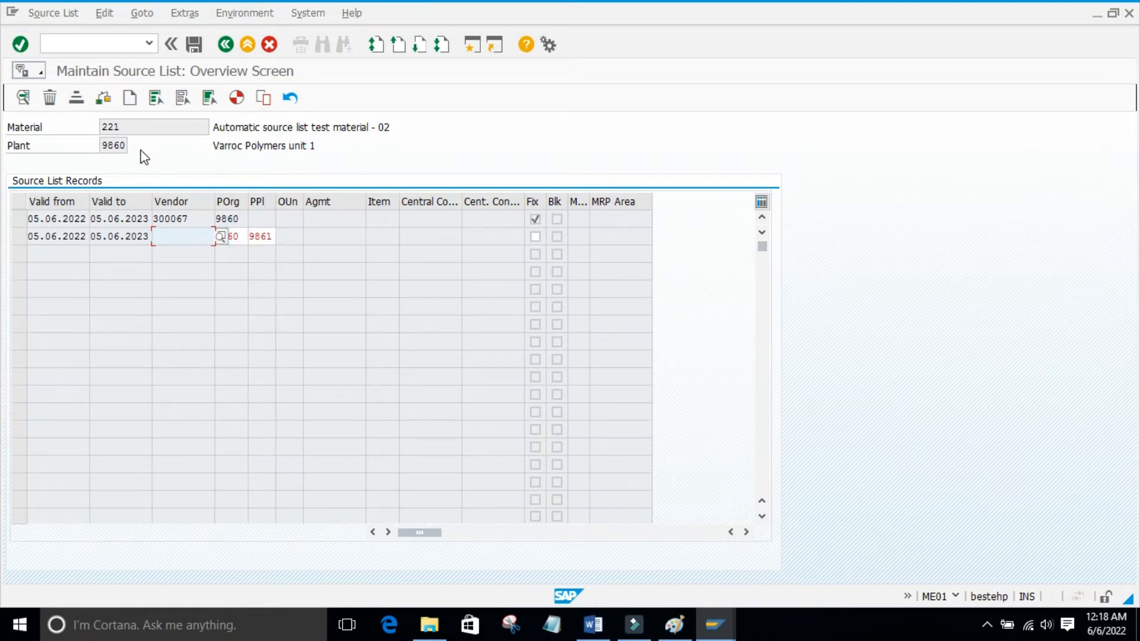
pyautogui.click(259, 236)
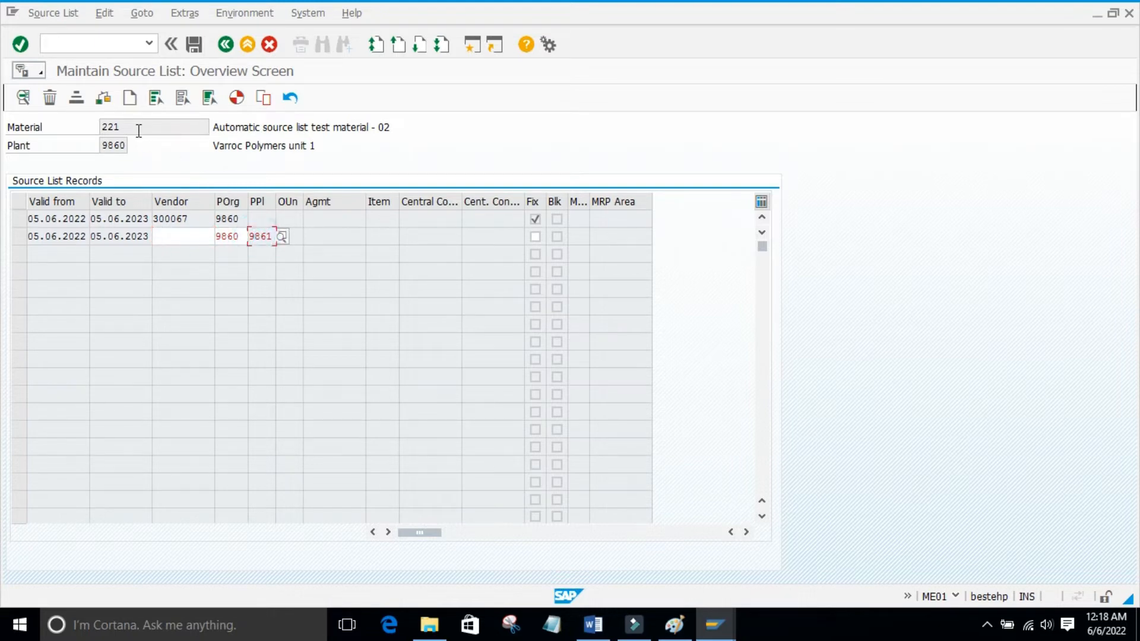
pyautogui.click(134, 126)
pyautogui.click(152, 155)
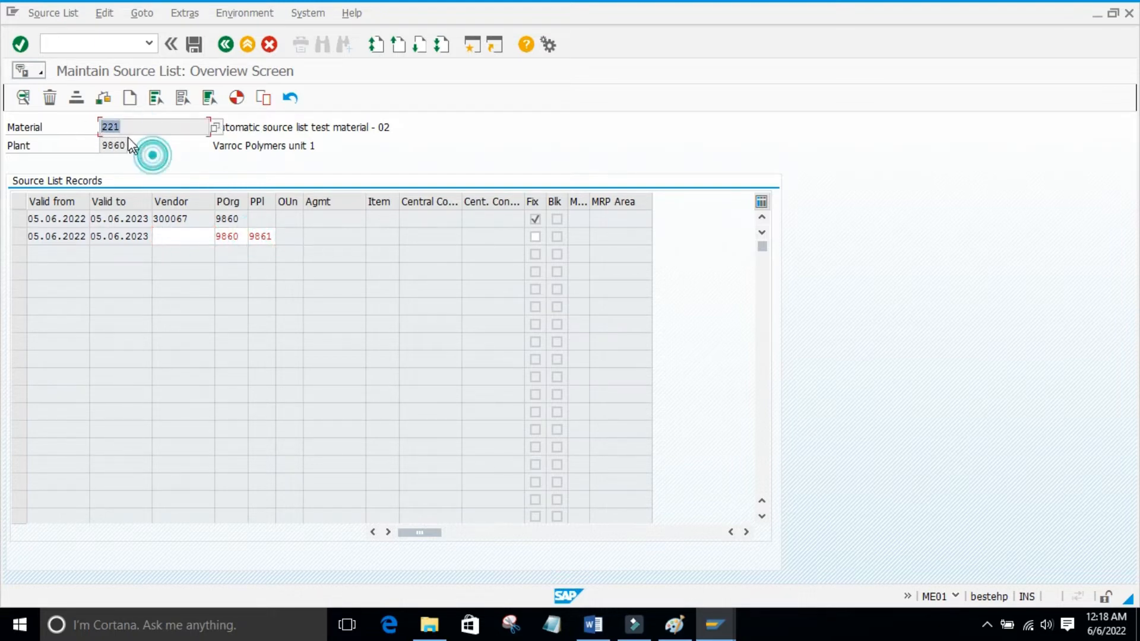
pyautogui.moveTo(123, 129); pyautogui.dragTo(72, 130)
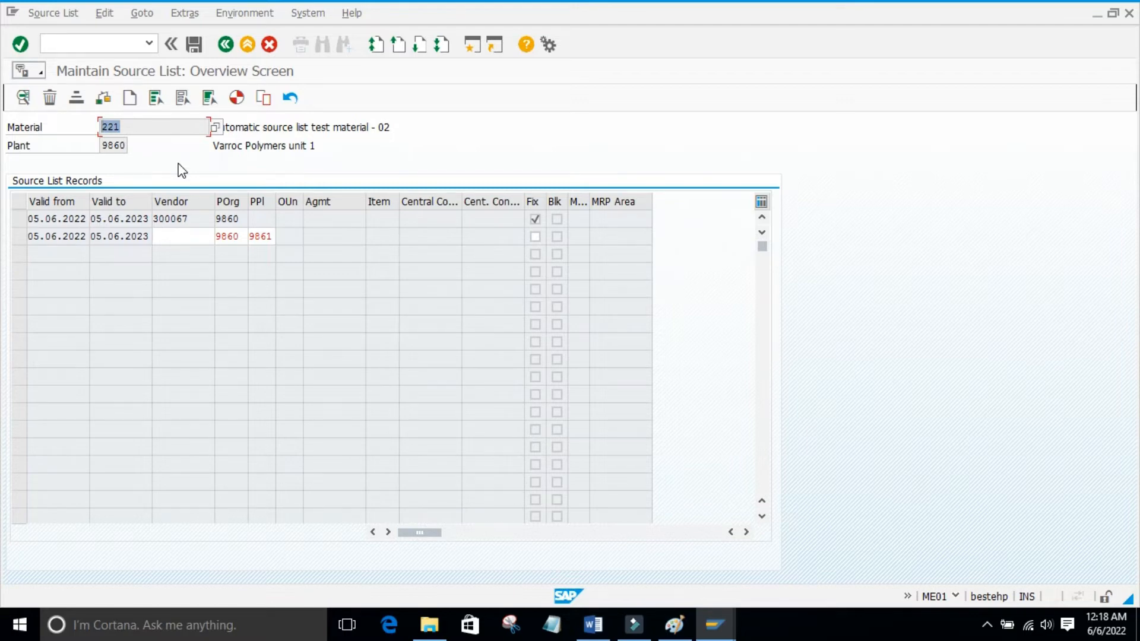
# Step: Switch to Paint and delete all existing notes about automatic source list creation from the canvas
pyautogui.click(674, 625)
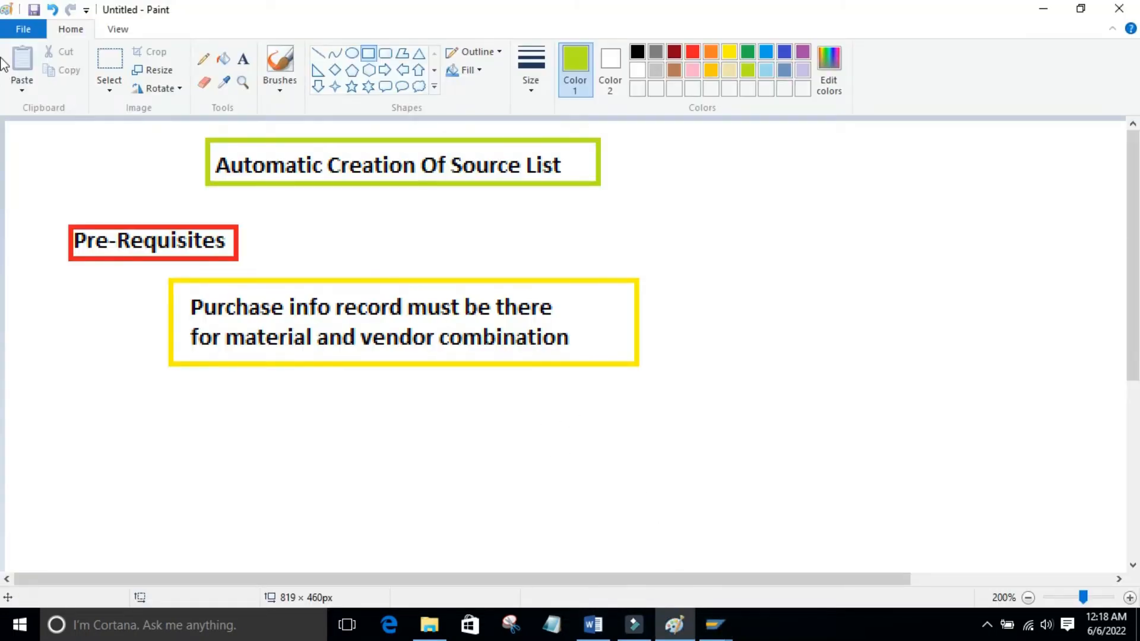
pyautogui.click(110, 62)
pyautogui.moveTo(27, 125); pyautogui.dragTo(678, 441)
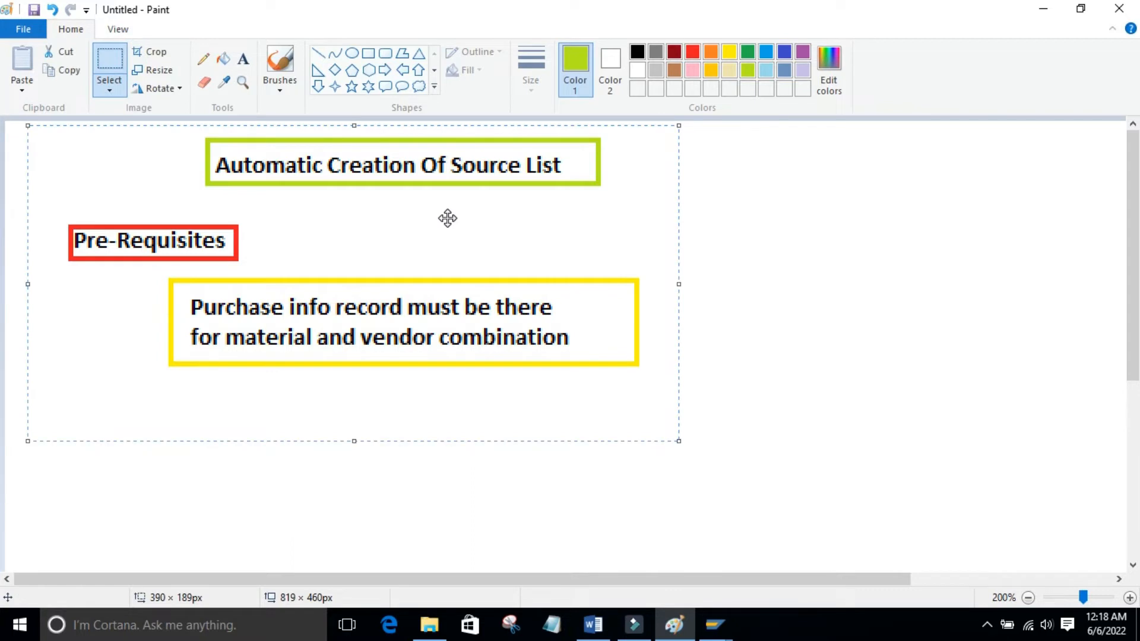
pyautogui.press('Delete')
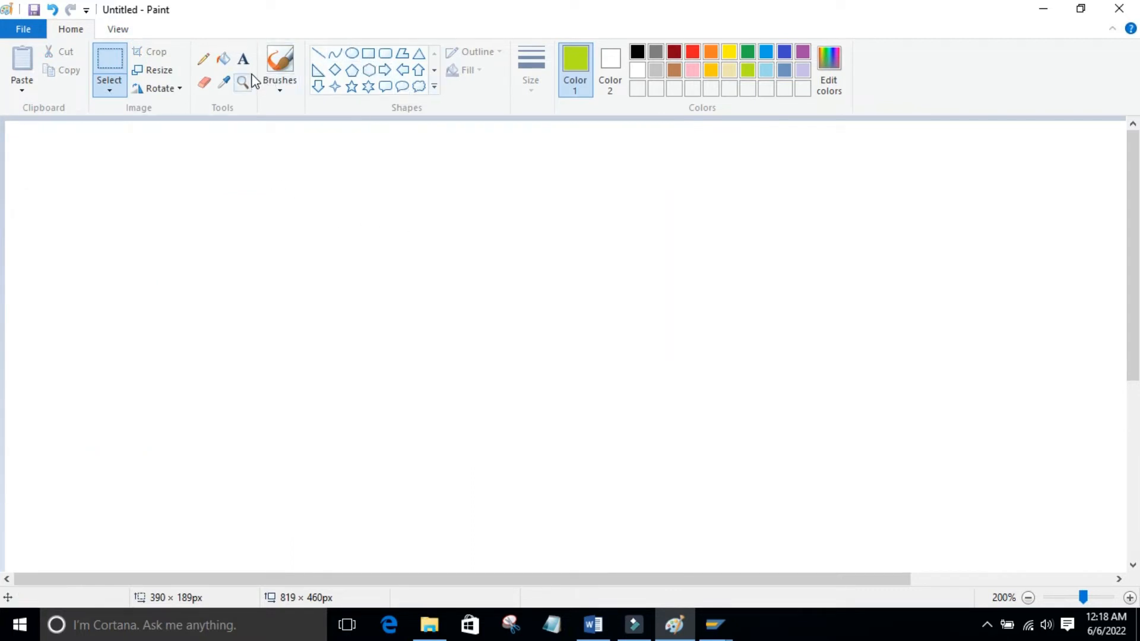
# Step: Add the bold text "company" in black near the top of the empty canvas
pyautogui.click(243, 58)
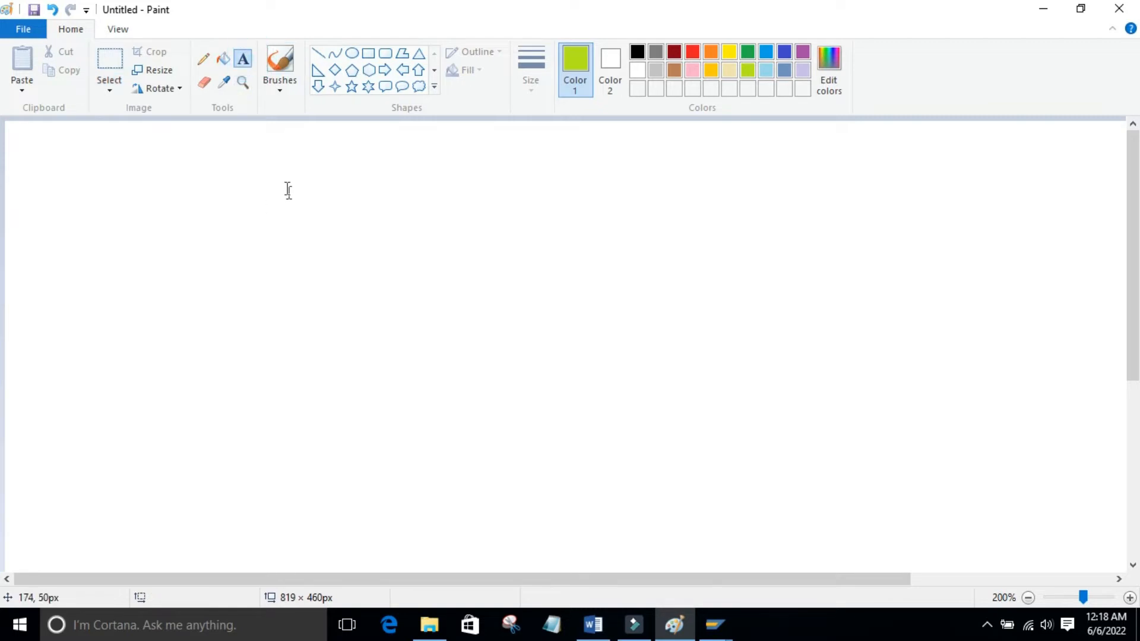
pyautogui.moveTo(287, 174); pyautogui.dragTo(497, 233)
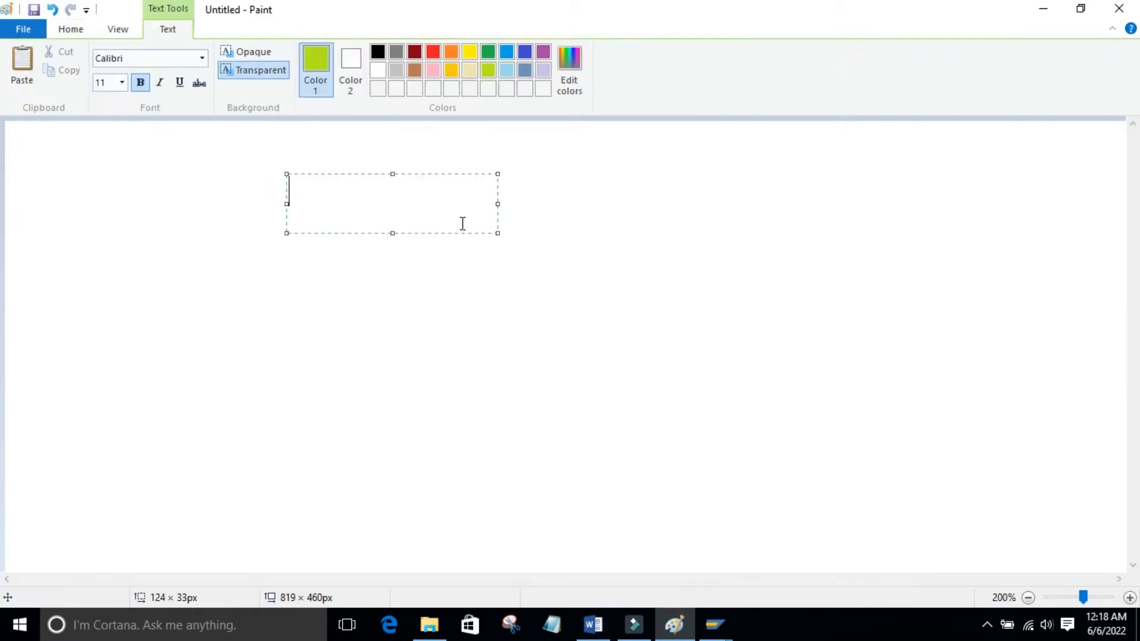
pyautogui.write('company')
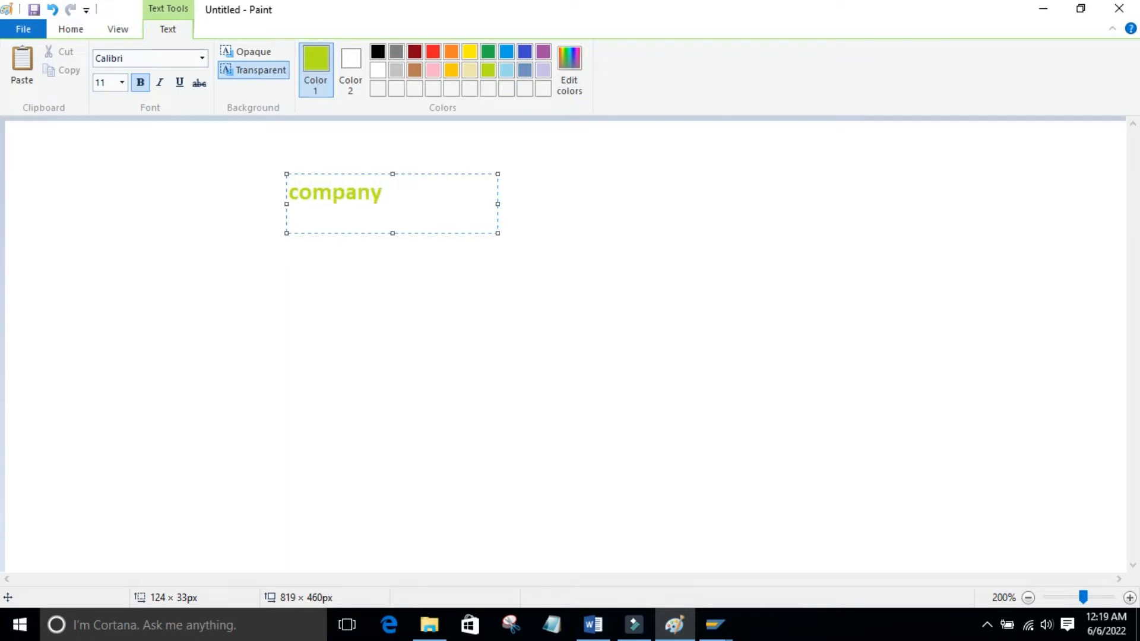
pyautogui.click(378, 52)
pyautogui.moveTo(383, 193); pyautogui.dragTo(284, 193)
pyautogui.click(385, 51)
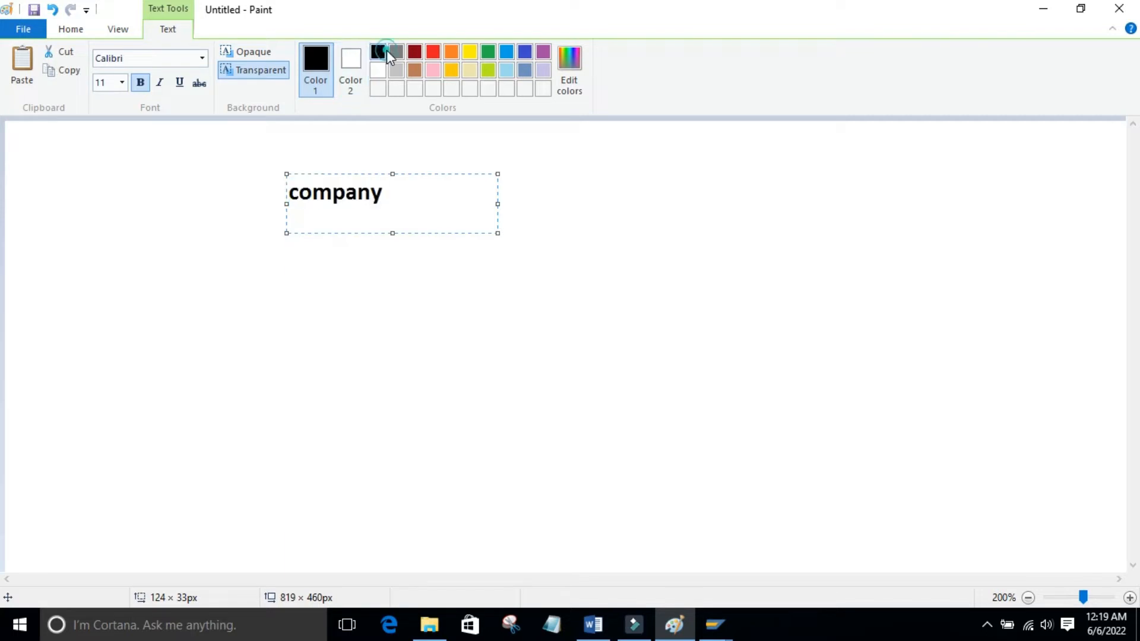
pyautogui.click(414, 206)
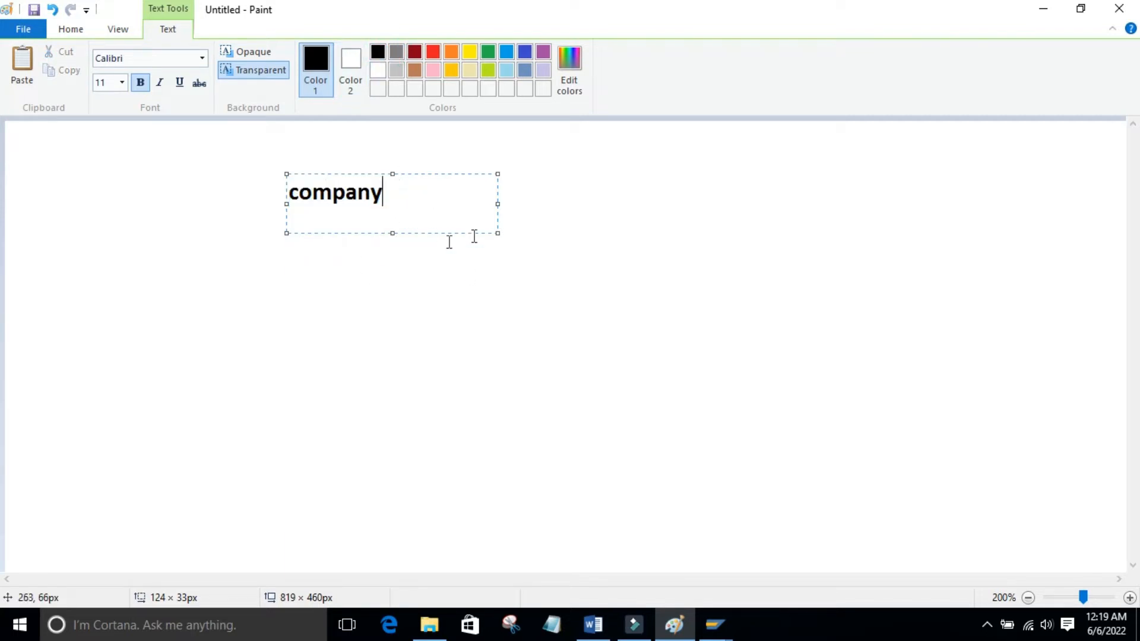
pyautogui.click(336, 257)
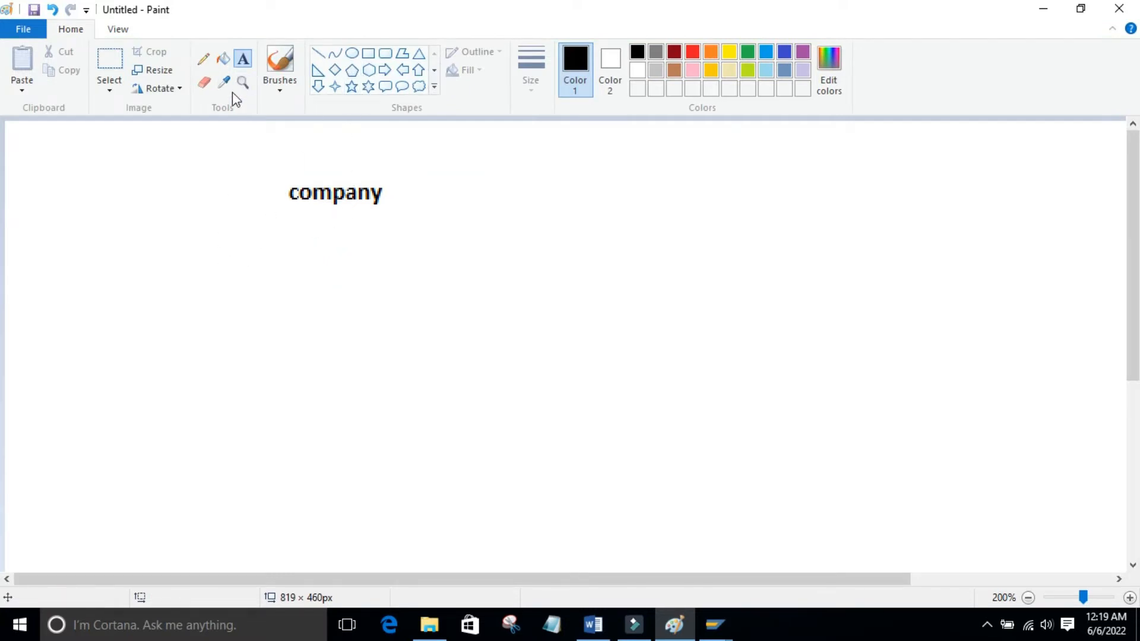
# Step: Add the text label "plant - 1" below and to the left of "company"
pyautogui.moveTo(164, 247); pyautogui.dragTo(291, 284)
pyautogui.write('plant')
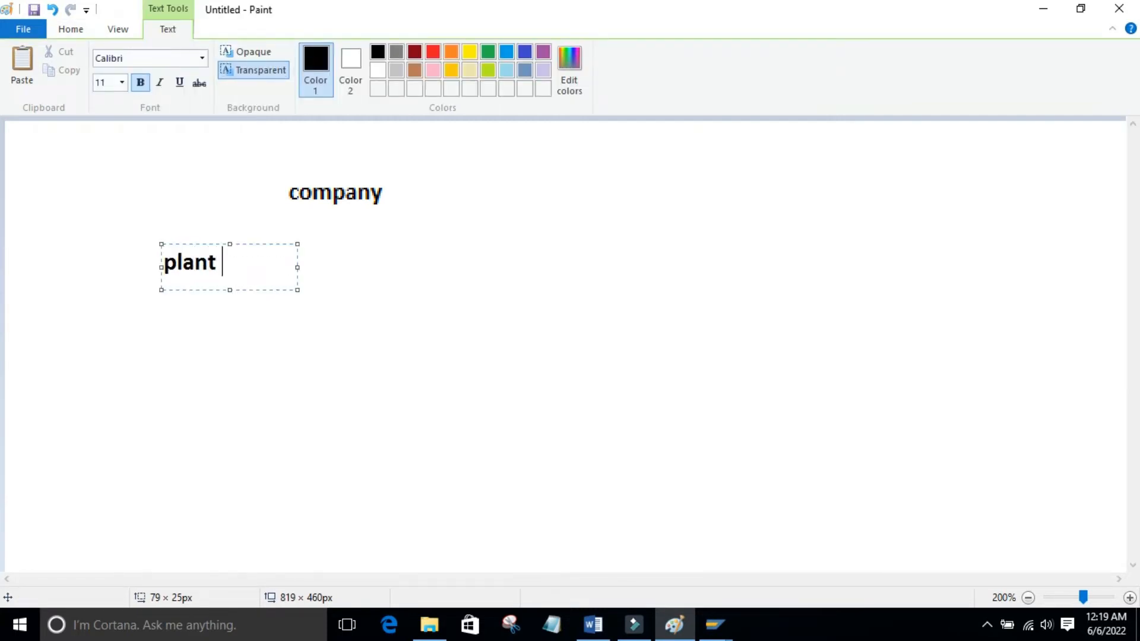
pyautogui.write(' - 1')
pyautogui.click(458, 275)
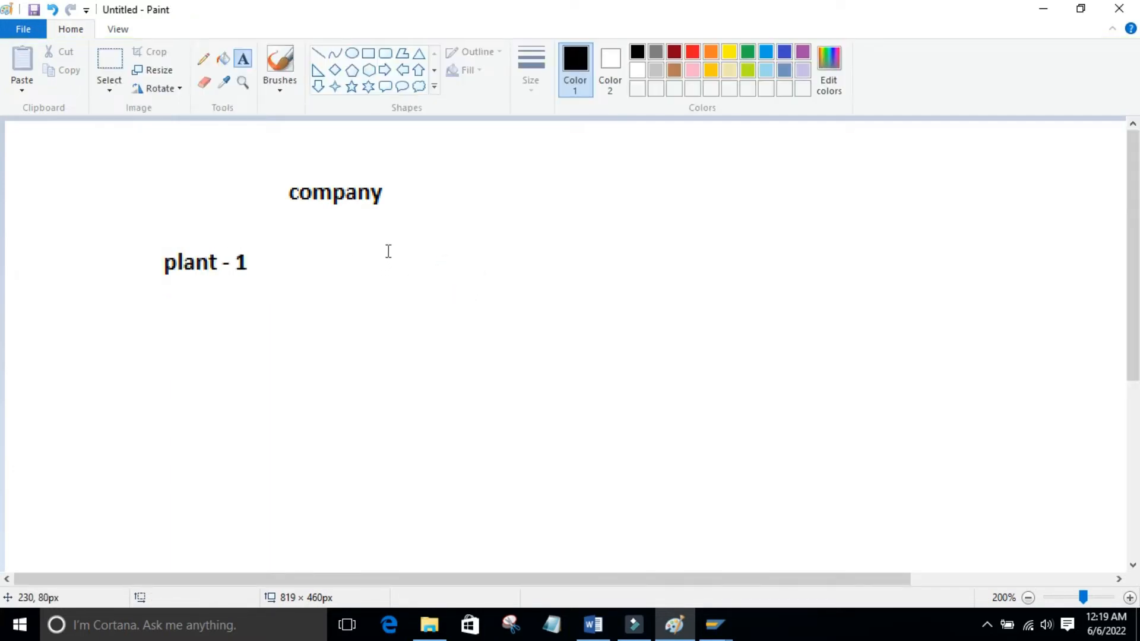
# Step: Add the text label "plant - 2" below and to the right of "company"
pyautogui.moveTo(389, 253); pyautogui.dragTo(550, 299)
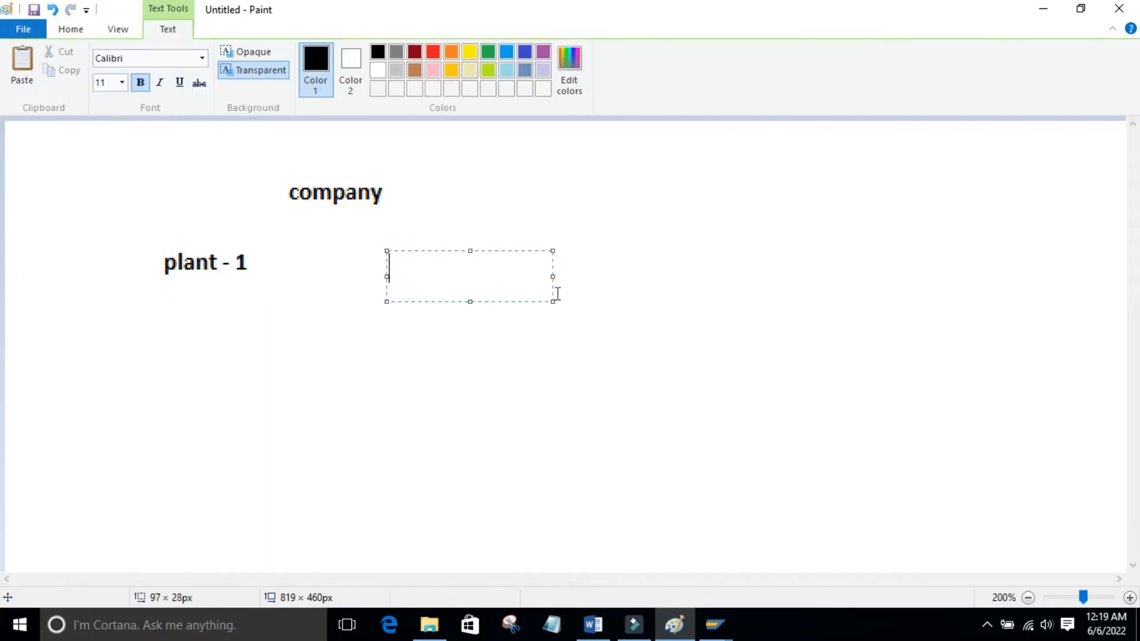
pyautogui.write('pk')
pyautogui.press('BackSpace')
pyautogui.write('lant')
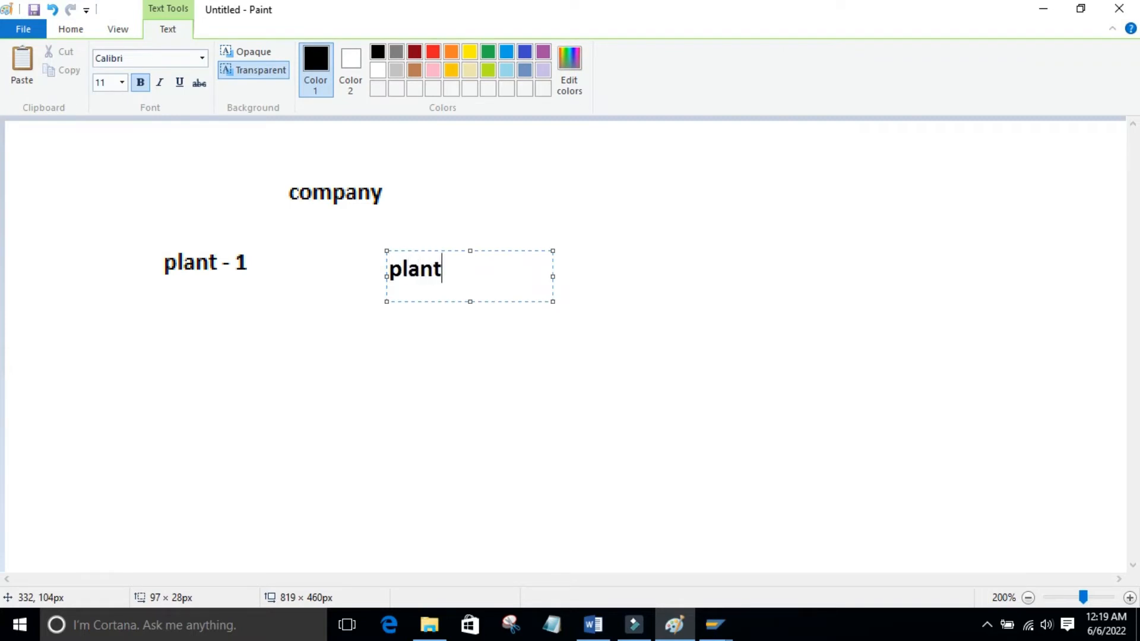
pyautogui.write(' - 2')
pyautogui.click(569, 366)
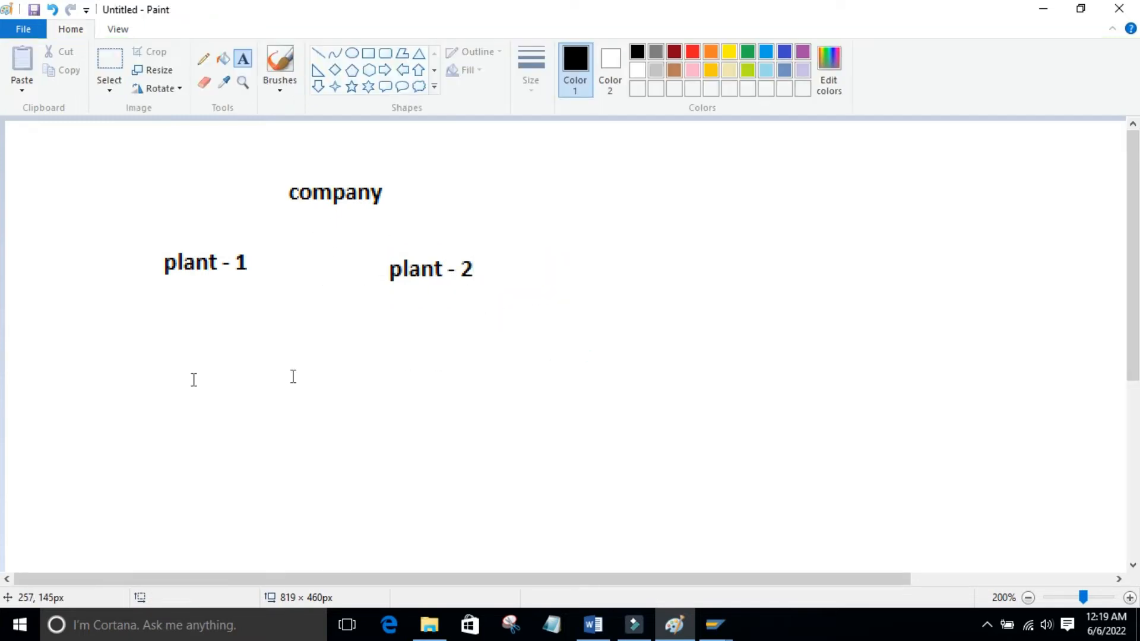
# Step: Add the text label "material" below and to the left of "plant - 1"
pyautogui.moveTo(21, 312); pyautogui.dragTo(133, 364)
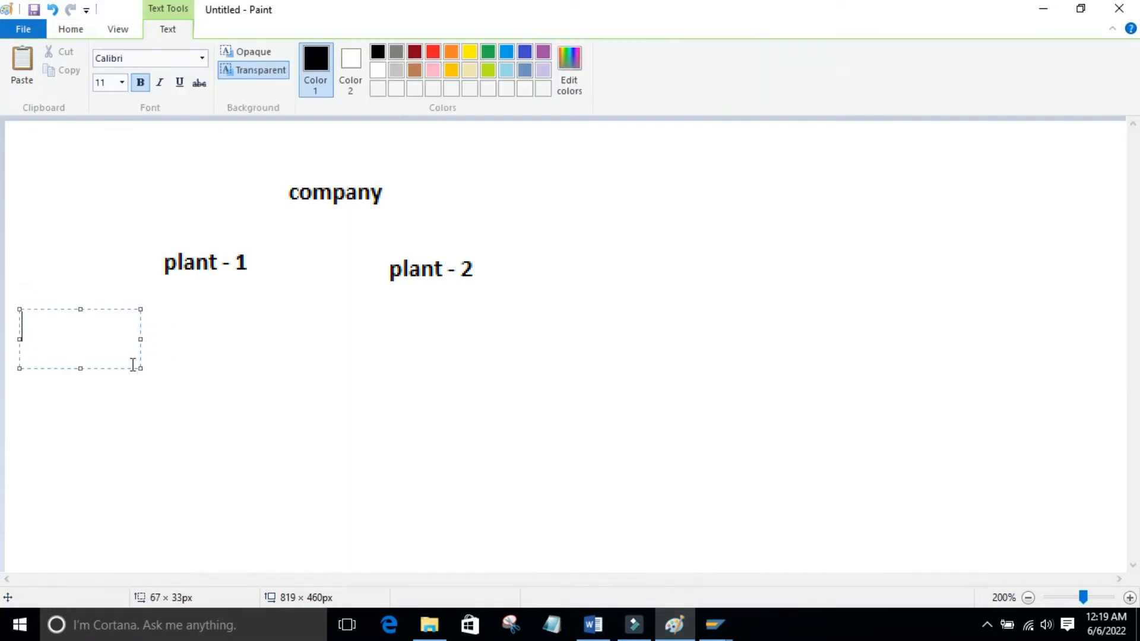
pyautogui.write('material')
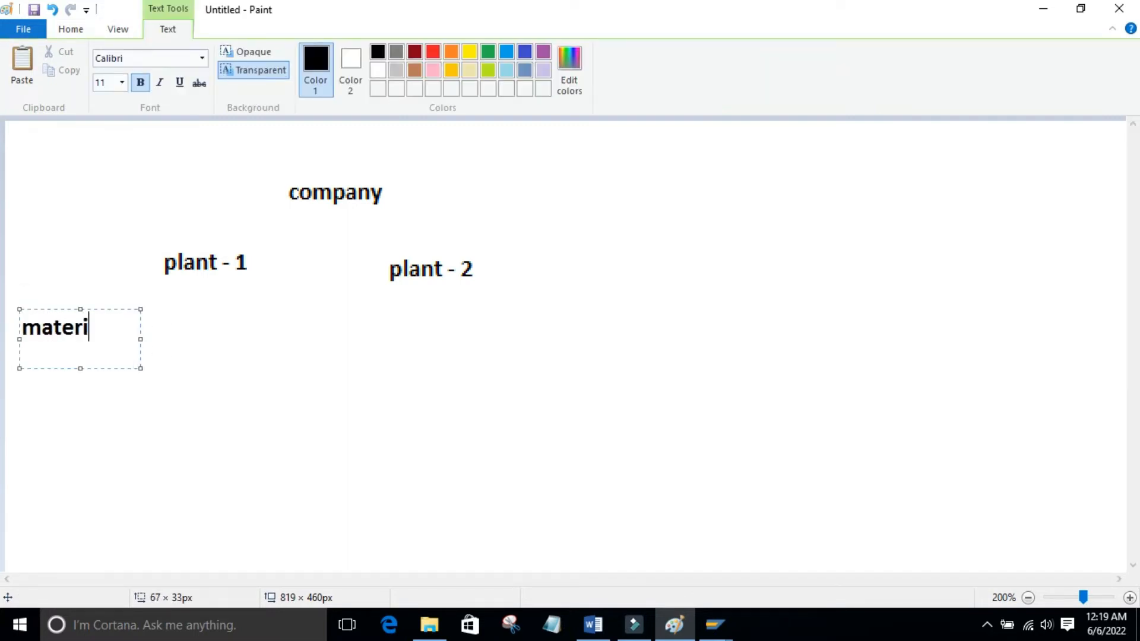
pyautogui.click(207, 408)
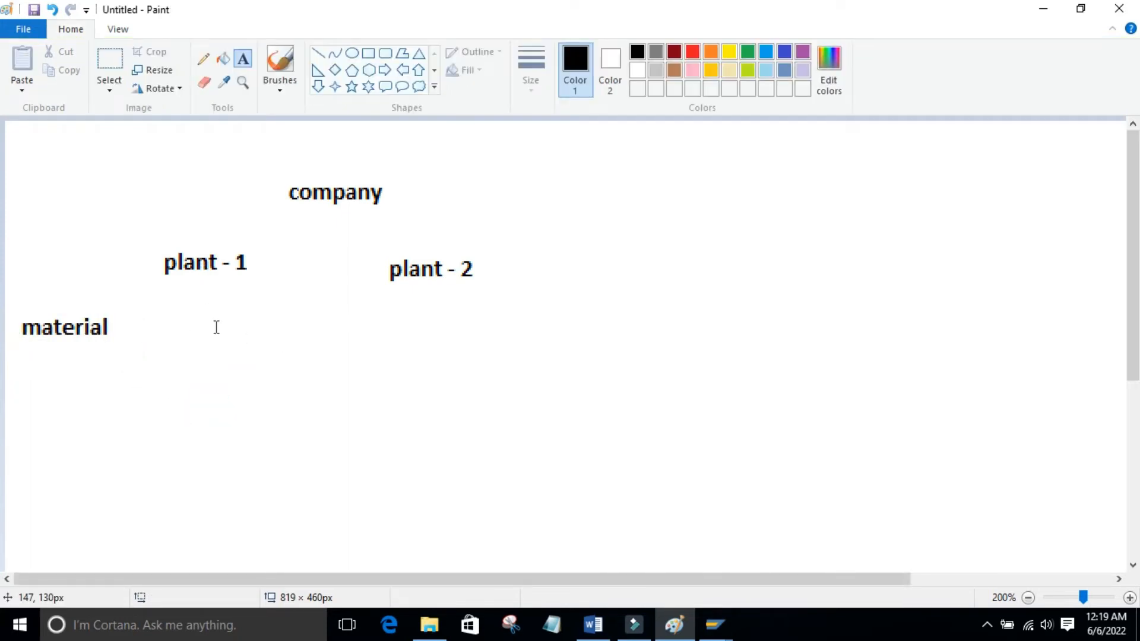
# Step: Draw a black check mark with the Pencil below "plant - 1" and another below "plant - 2"
pyautogui.click(203, 59)
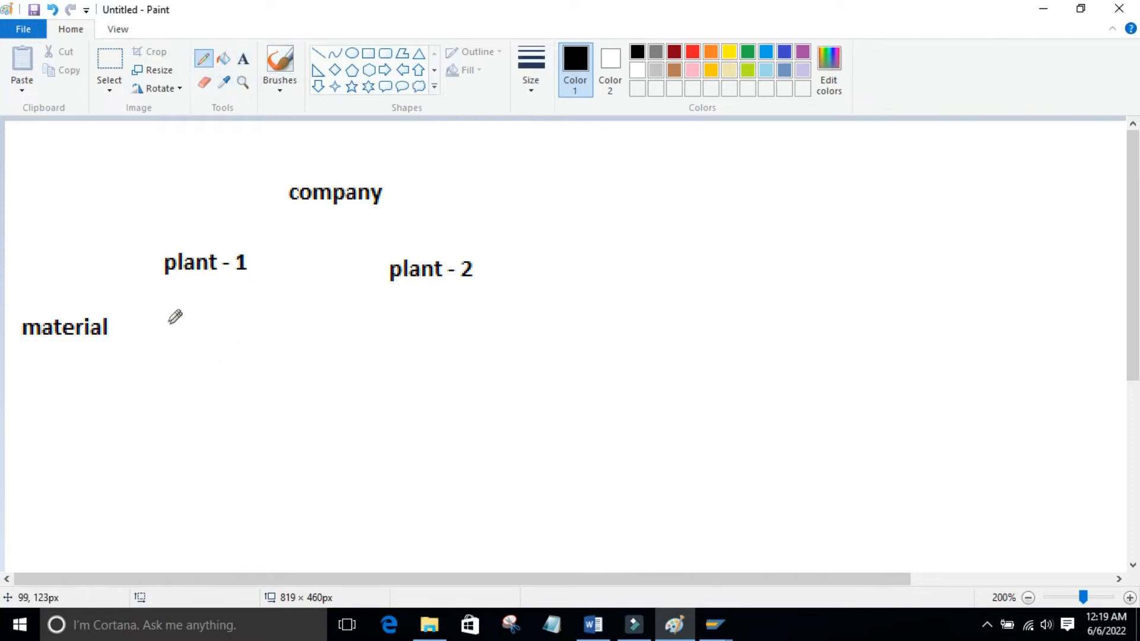
pyautogui.moveTo(177, 319); pyautogui.dragTo(248, 297)
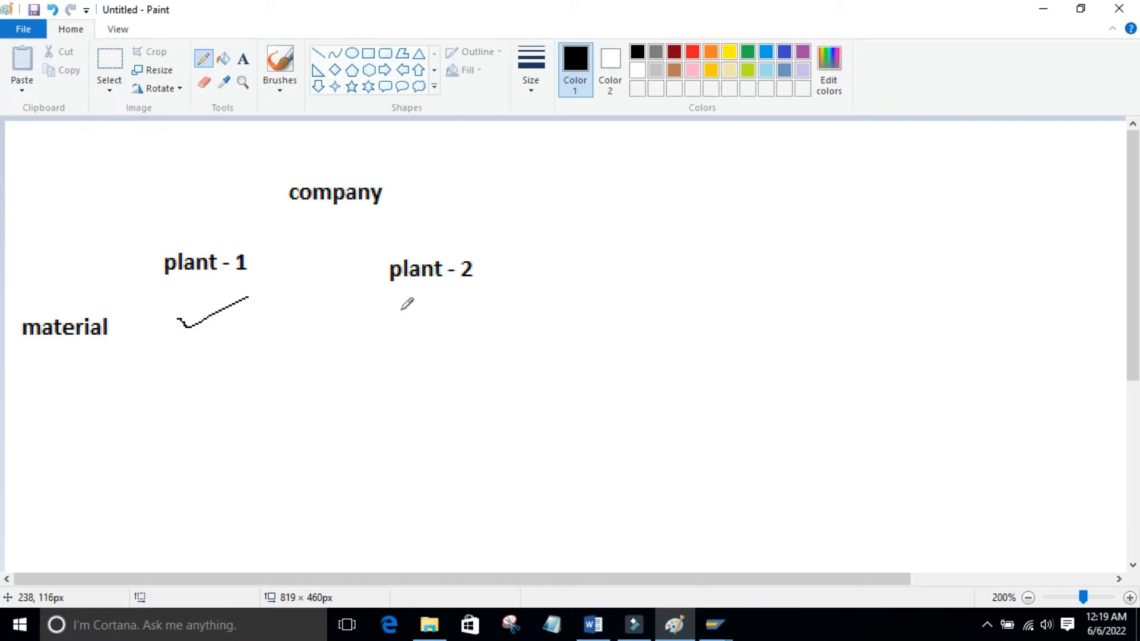
pyautogui.moveTo(401, 310); pyautogui.dragTo(469, 302)
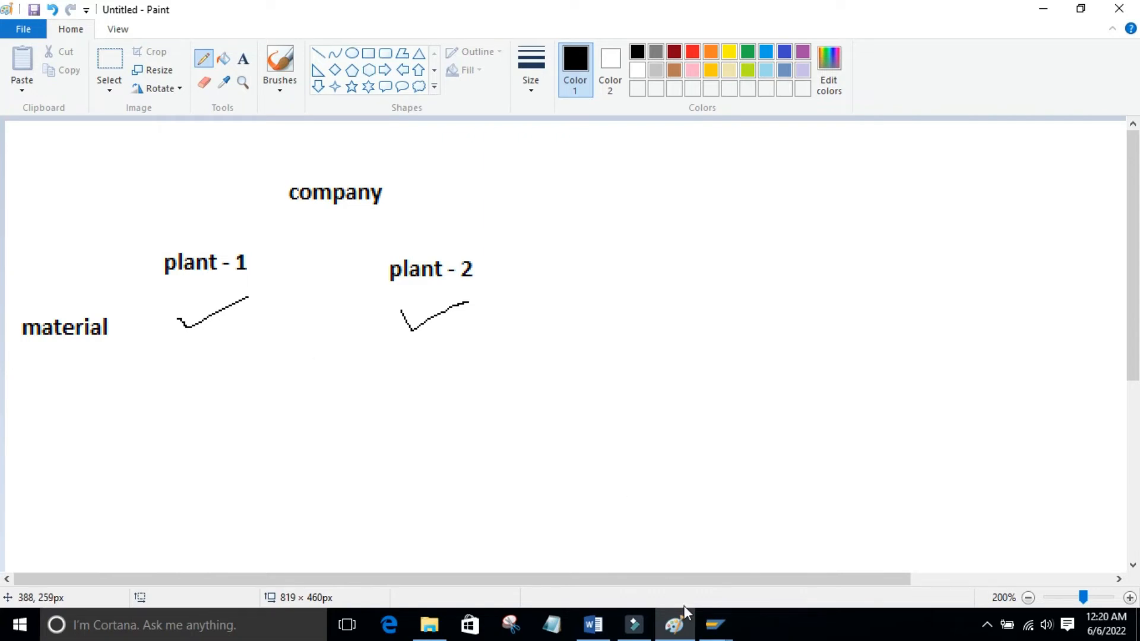
# Step: Switch to SAP, copy the material number from the source list, and open transaction MM01
pyautogui.moveTo(721, 626)
pyautogui.click(788, 568)
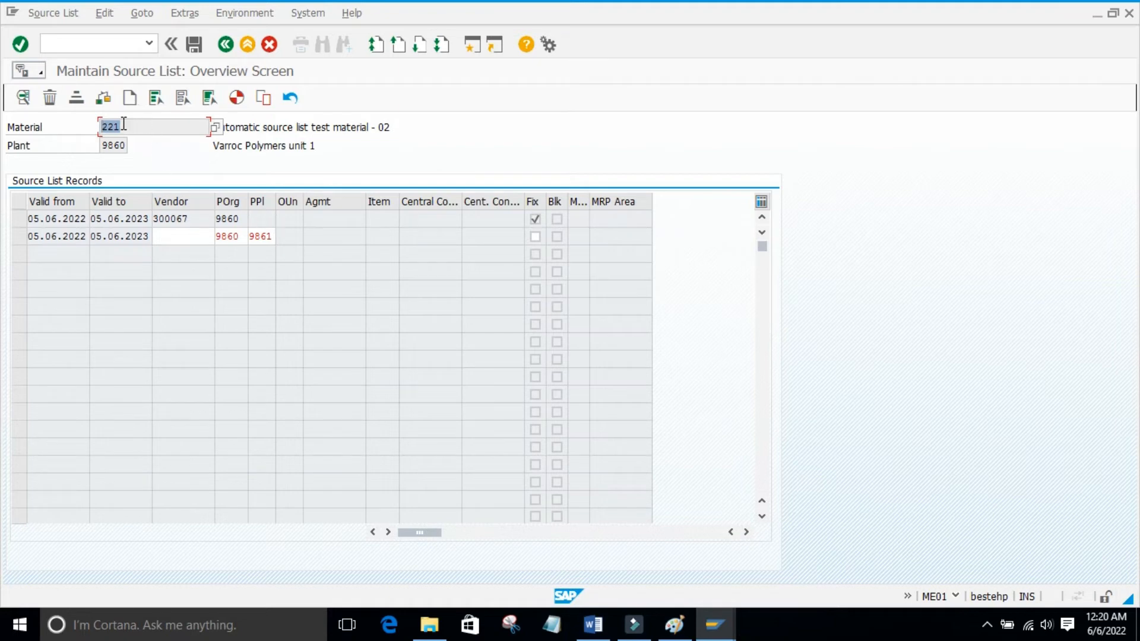
pyautogui.moveTo(123, 124); pyautogui.dragTo(89, 127)
pyautogui.moveTo(128, 130); pyautogui.dragTo(99, 130)
pyautogui.click(89, 46)
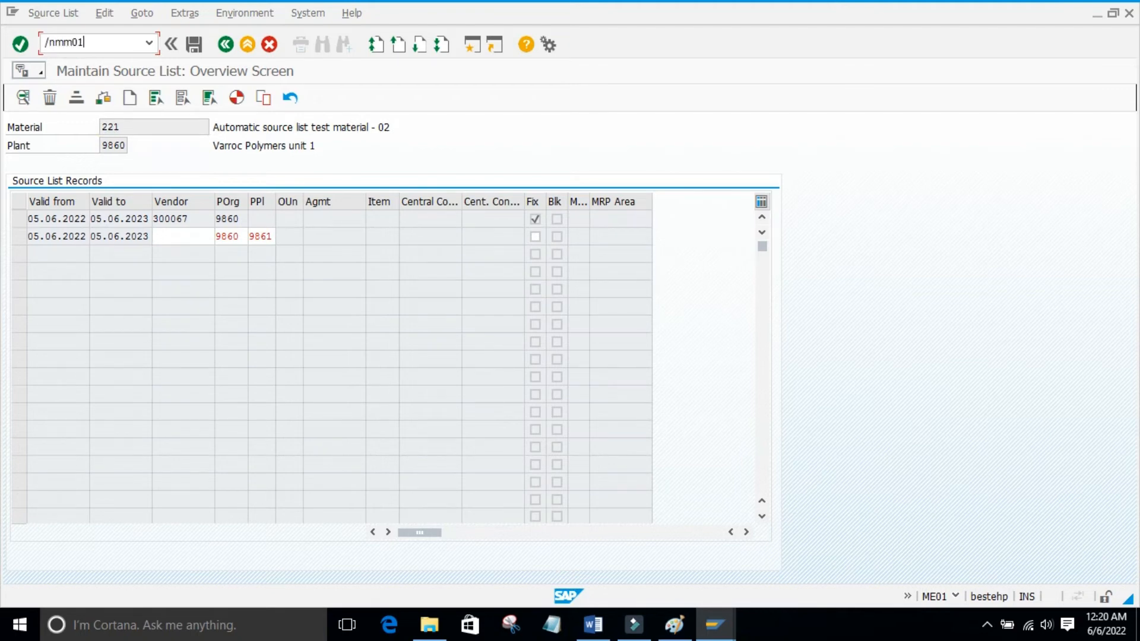
pyautogui.write('/nmm01')
pyautogui.press('Return')
# Step: Enter material 221 for creation as a raw material and accept the preselected views
pyautogui.click(144, 142)
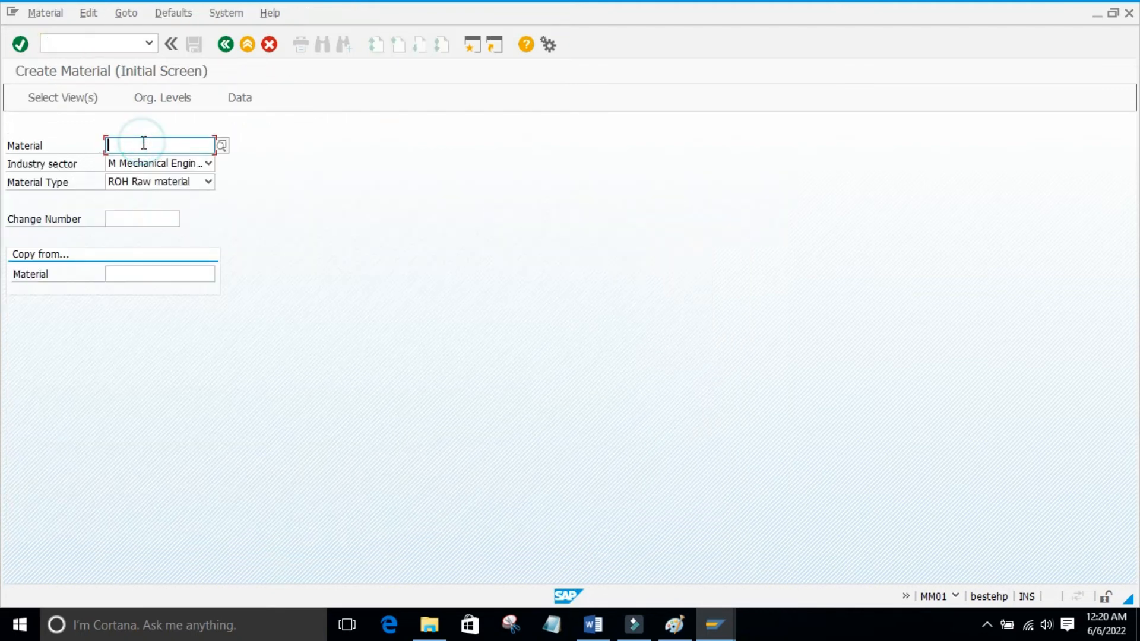
pyautogui.write('221')
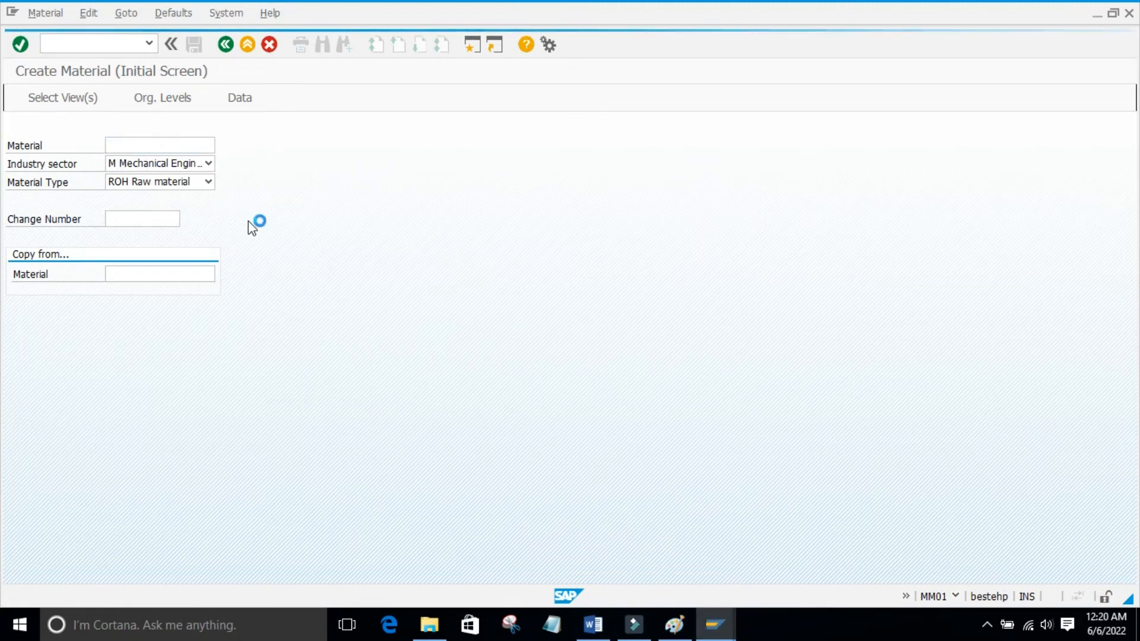
pyautogui.write('221')
pyautogui.press('Return')
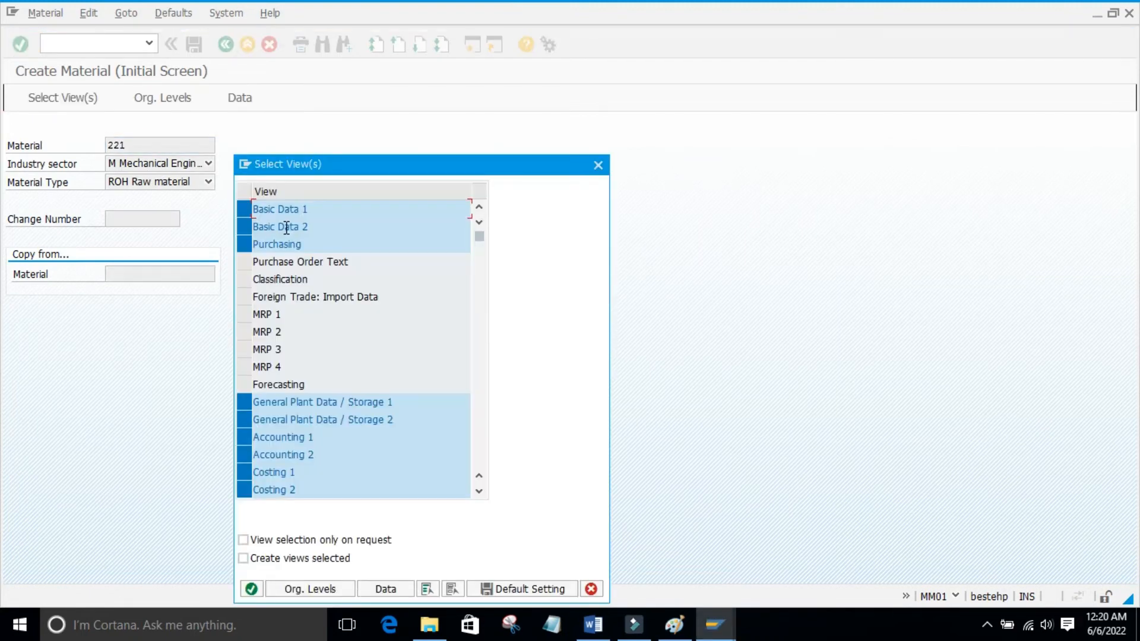
pyautogui.moveTo(463, 156); pyautogui.dragTo(478, 109)
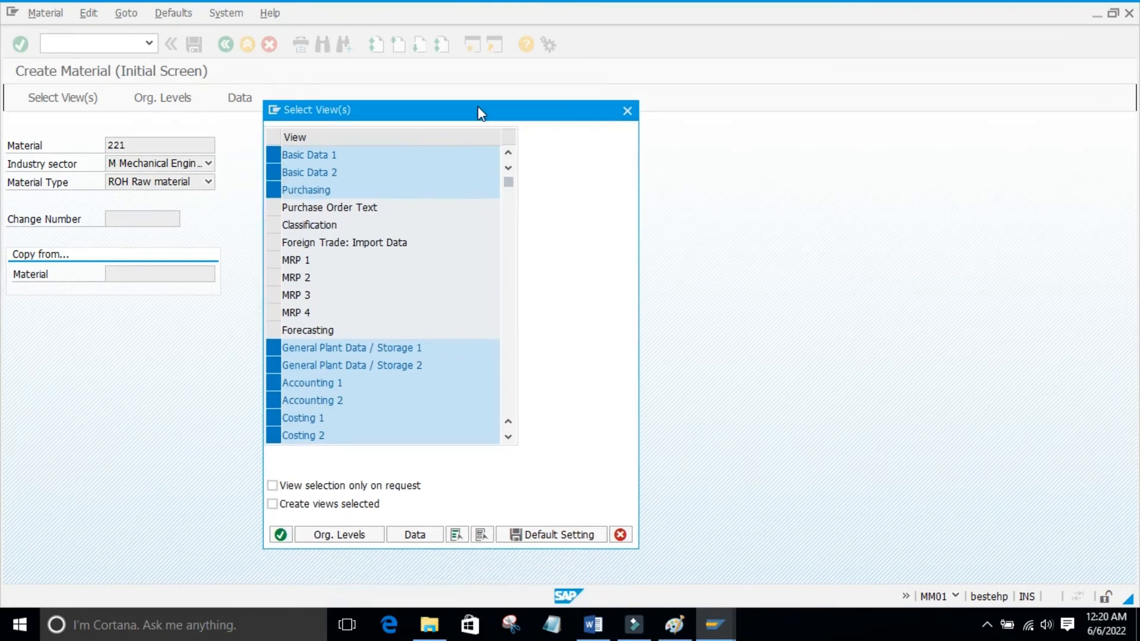
pyautogui.click(281, 535)
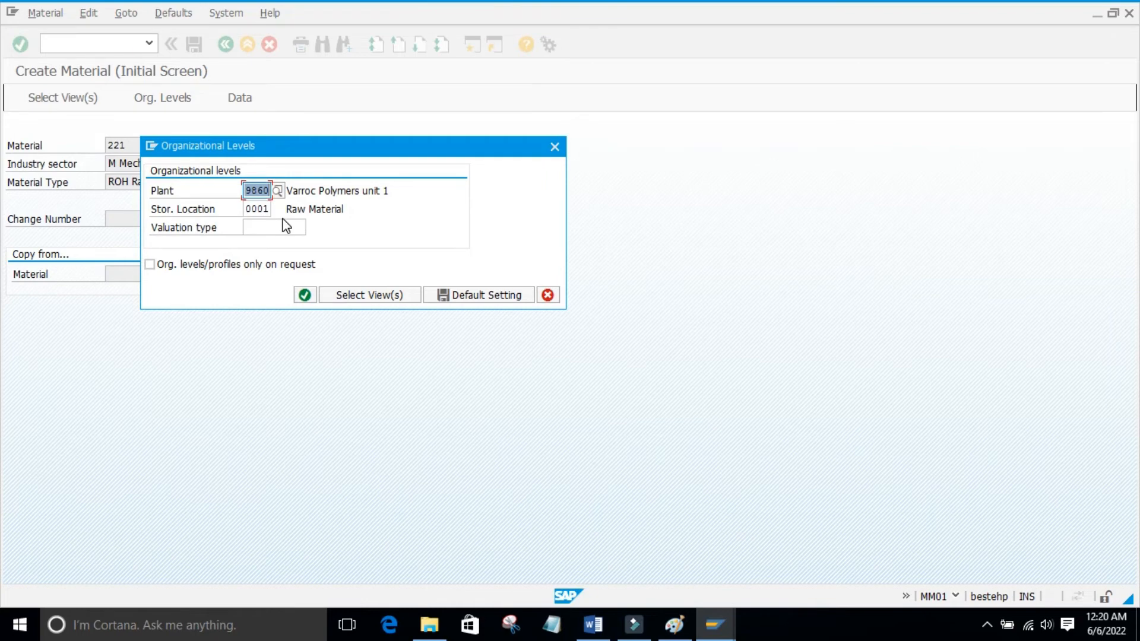
# Step: Set the organizational levels to plant 9861, keeping storage location 0001, and continue to the material data
pyautogui.write('986')
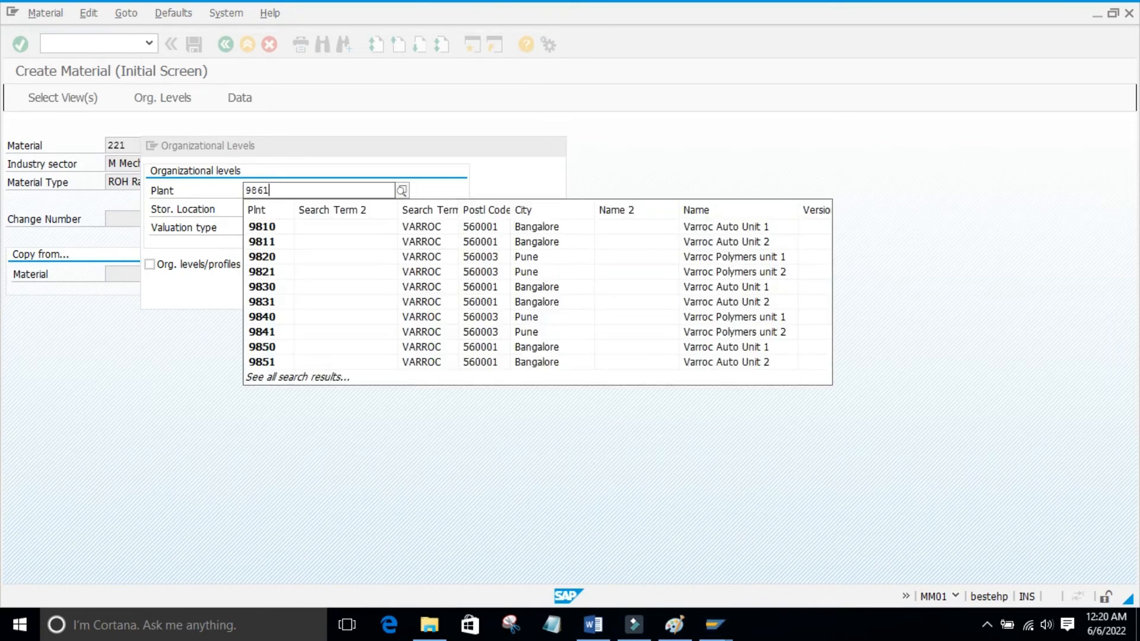
pyautogui.click(274, 225)
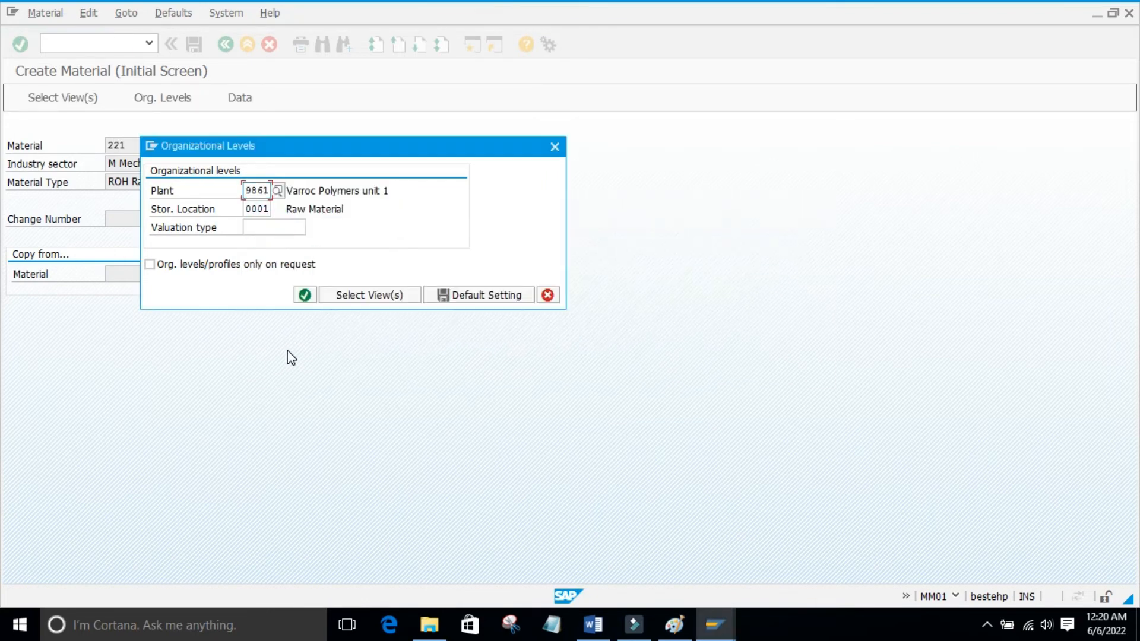
pyautogui.click(305, 295)
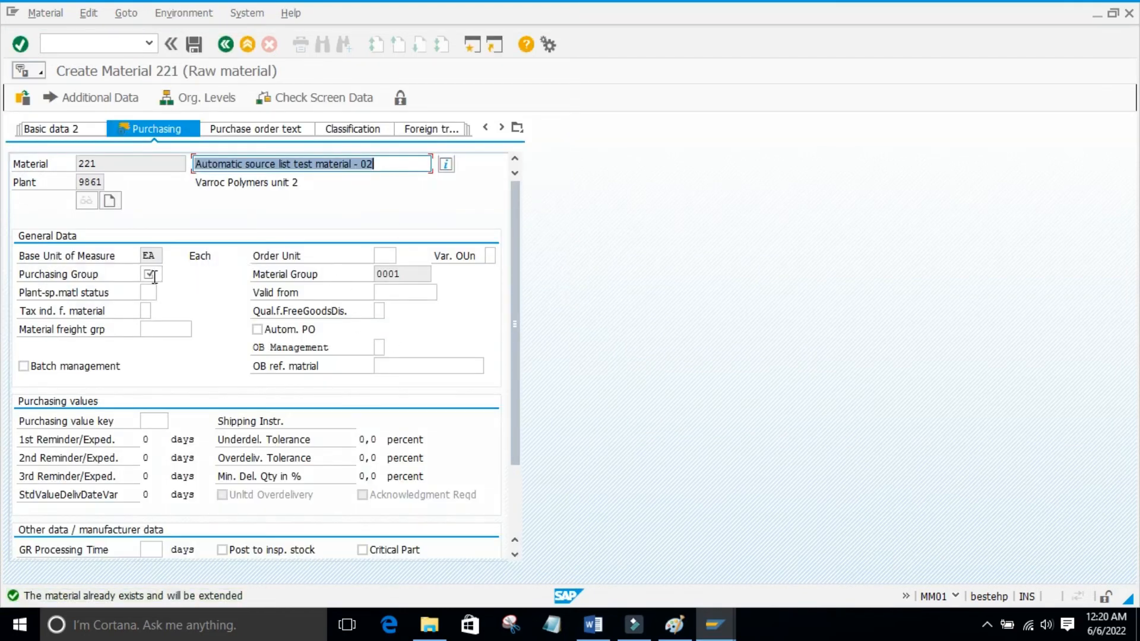
# Step: Set the purchasing group to 001 and advance through the plant data views to Accounting 1
pyautogui.click(151, 274)
pyautogui.write('001')
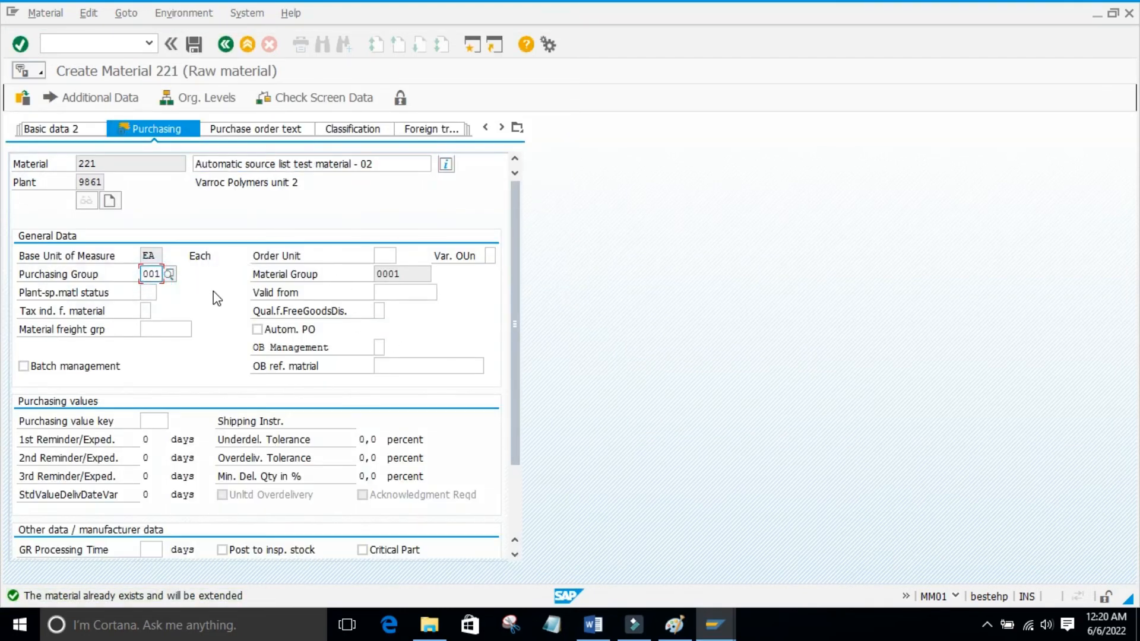
pyautogui.press('Return')
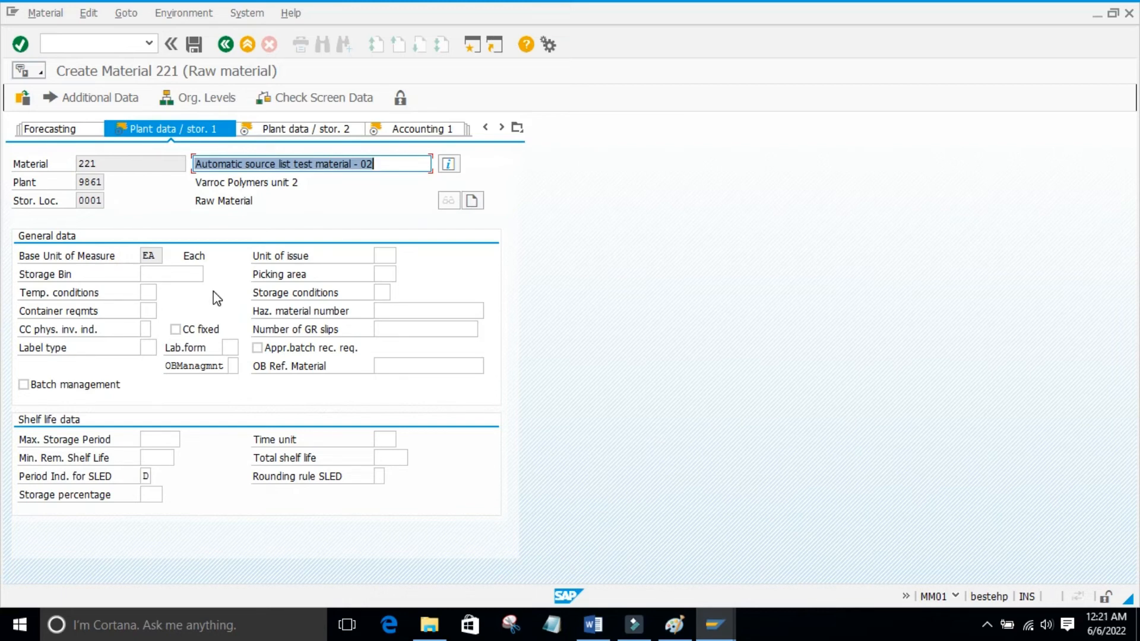
pyautogui.press('Return')
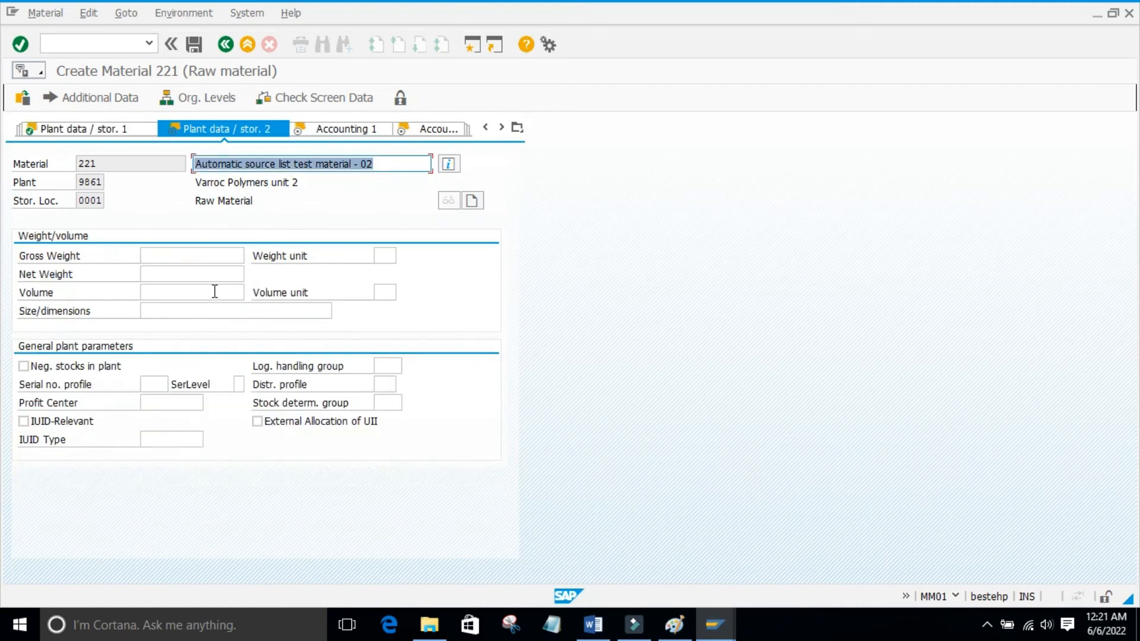
pyautogui.press('Return')
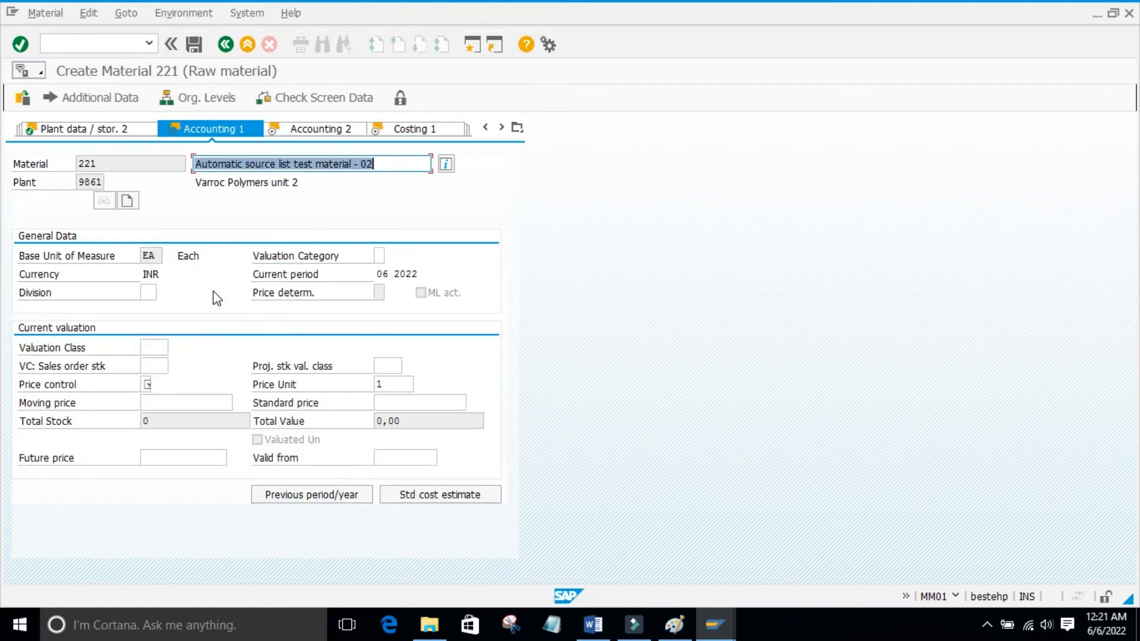
# Step: Set valuation class 3000, price control V and a moving price of 10 in the accounting data
pyautogui.click(153, 348)
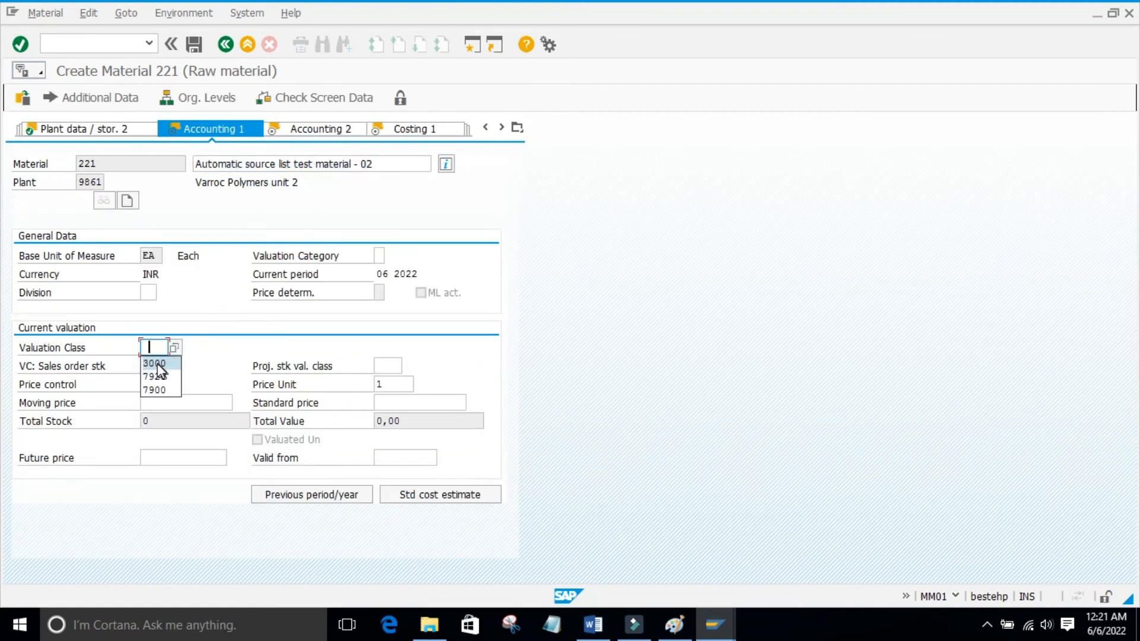
pyautogui.click(158, 364)
pyautogui.click(149, 382)
pyautogui.click(152, 401)
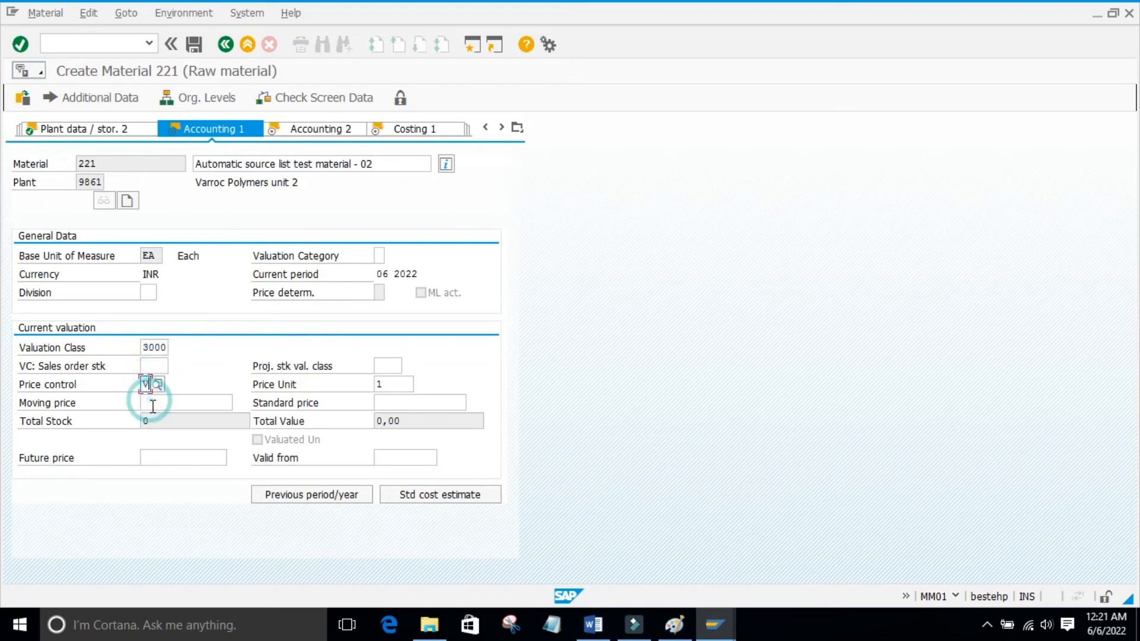
pyautogui.click(158, 428)
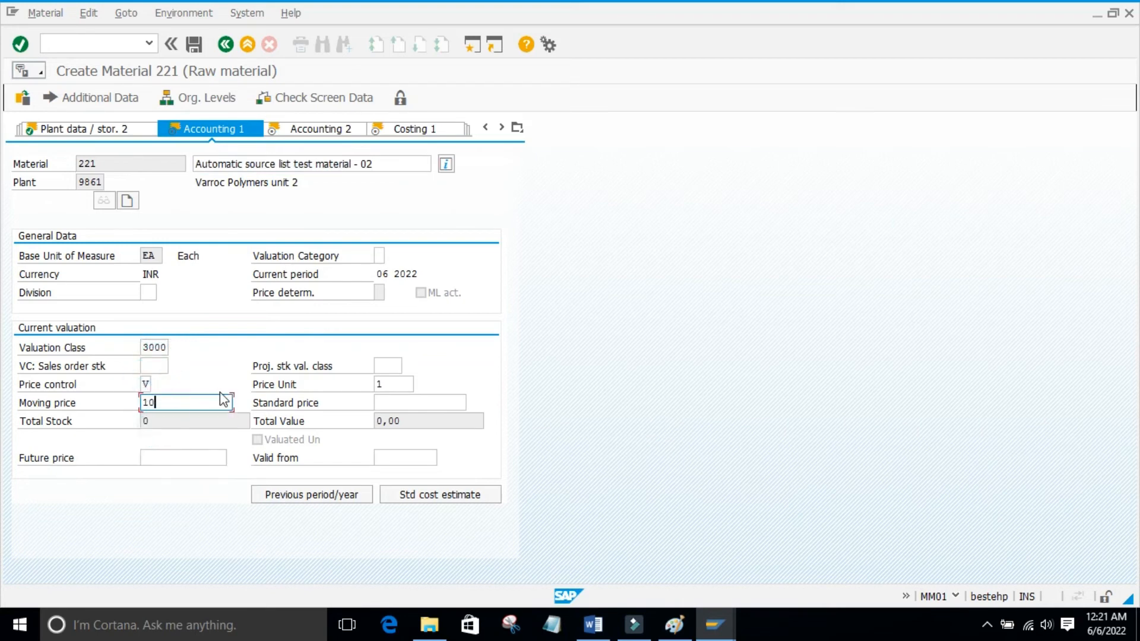
# Step: Proceed through the remaining accounting and costing views and save the material's extension to plant 9861
pyautogui.press('Return')
pyautogui.press('Return')
pyautogui.press('Return')
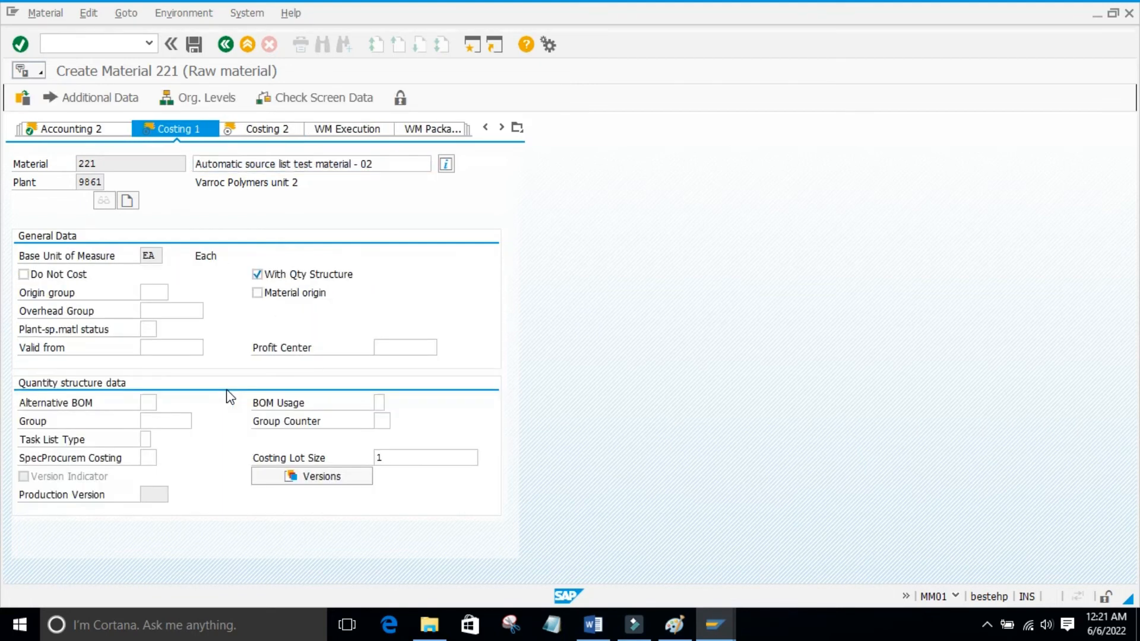
pyautogui.press('Return')
pyautogui.press('Return')
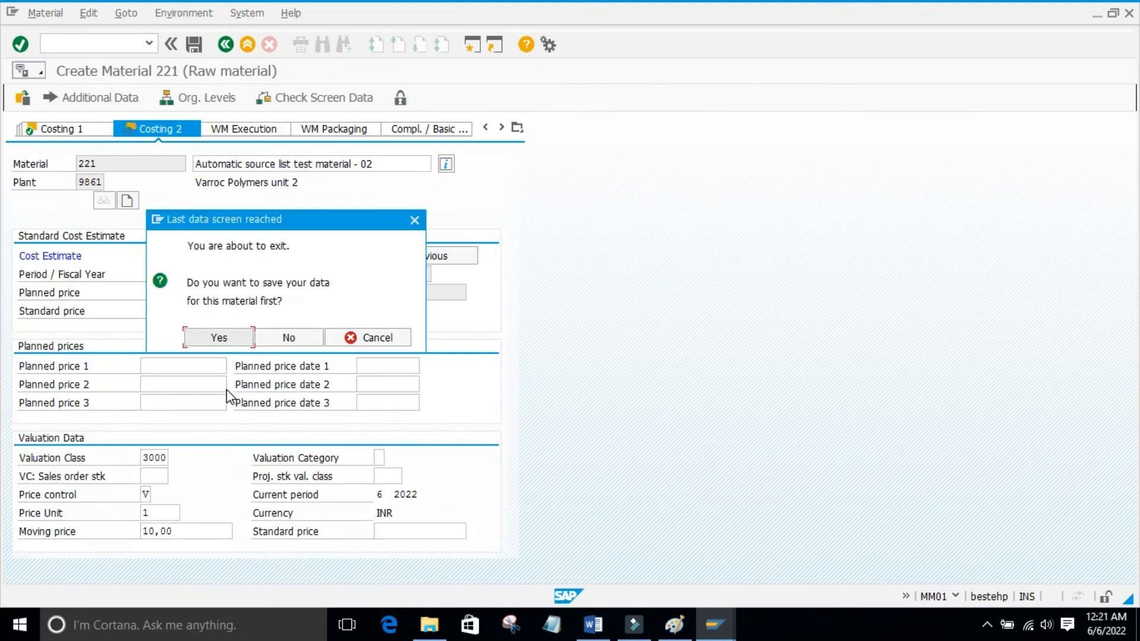
pyautogui.press('Return')
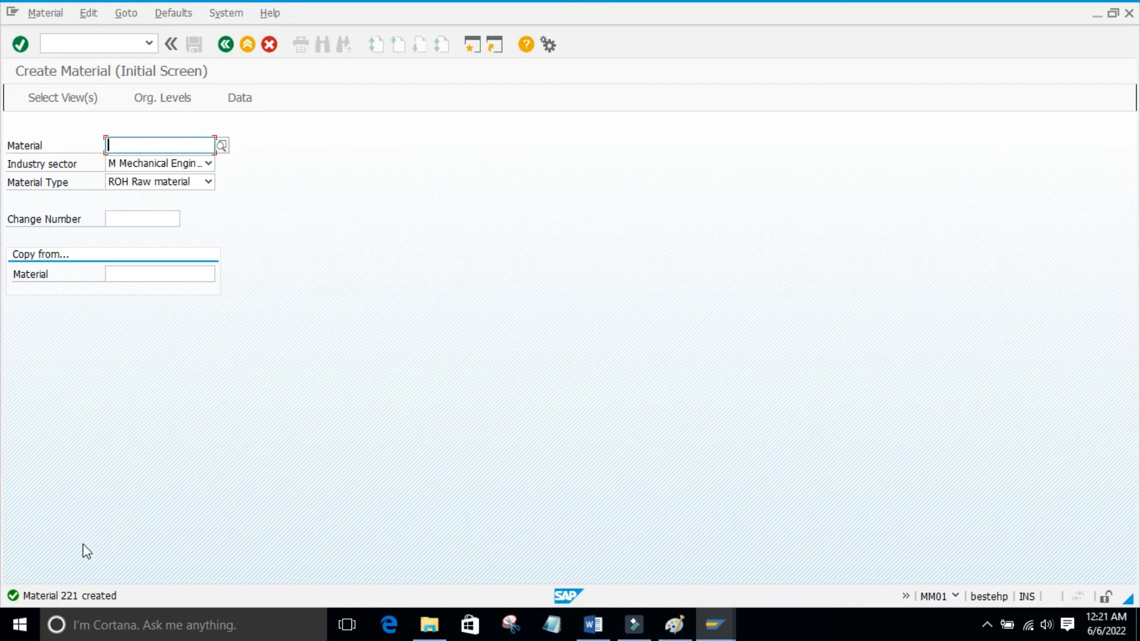
# Step: Open transaction ME01 and display the source list of material 221 in plant 9860
pyautogui.click(309, 414)
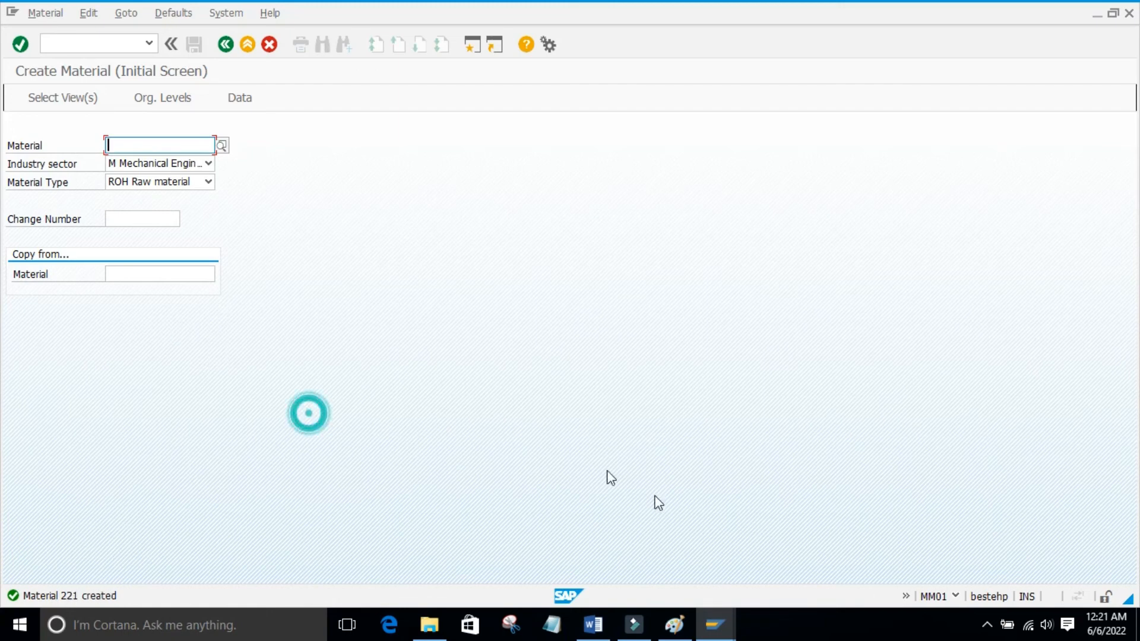
pyautogui.click(53, 47)
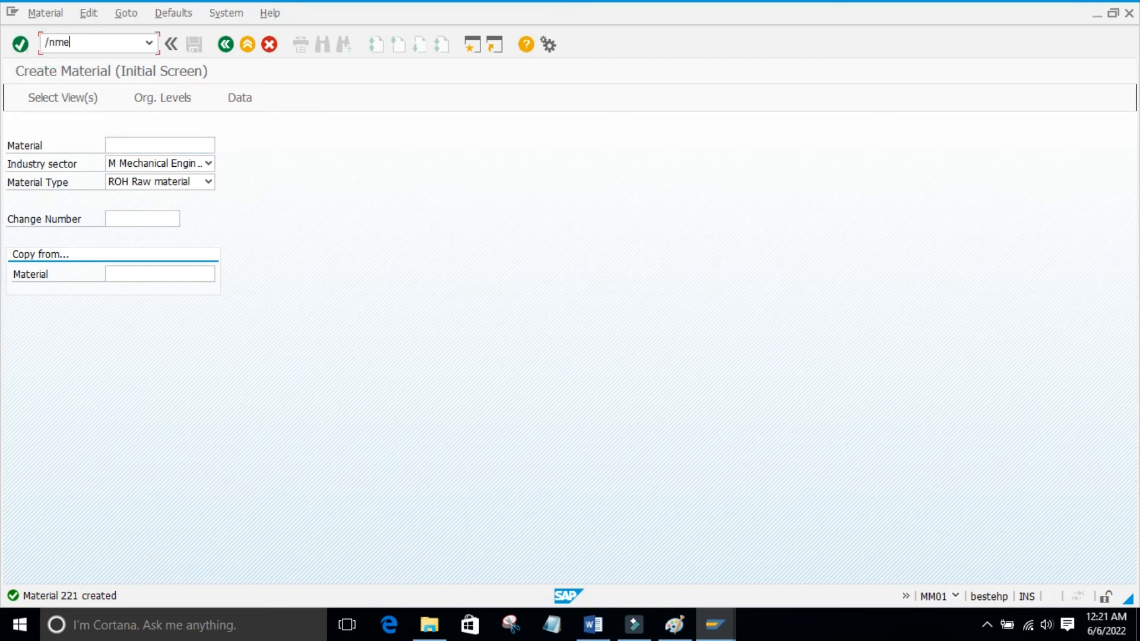
pyautogui.press('Return')
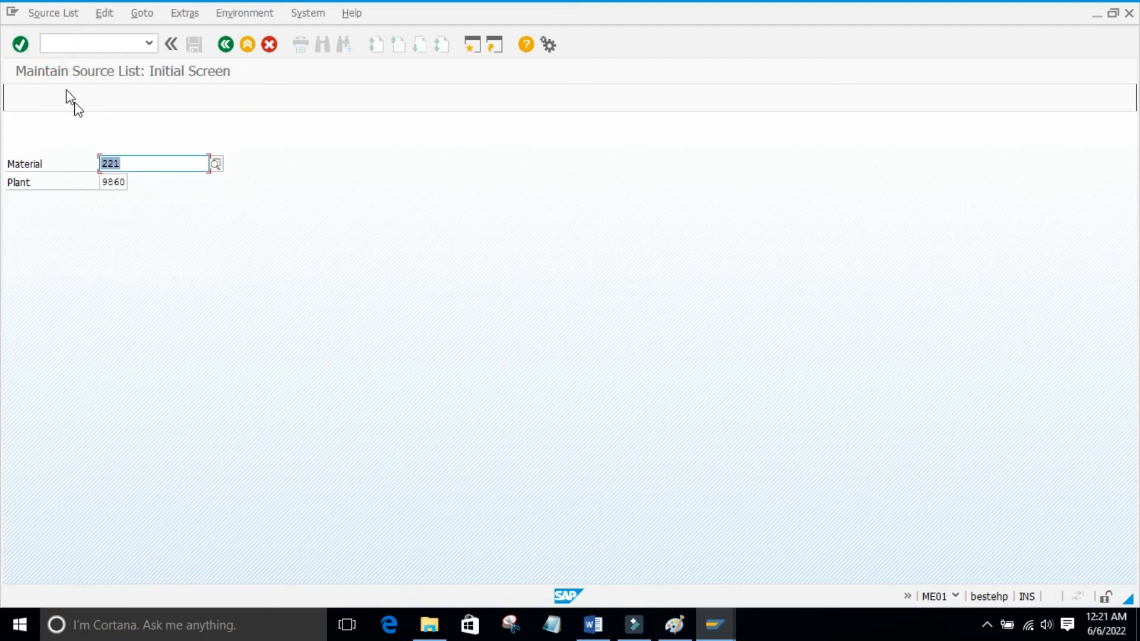
pyautogui.press('Return')
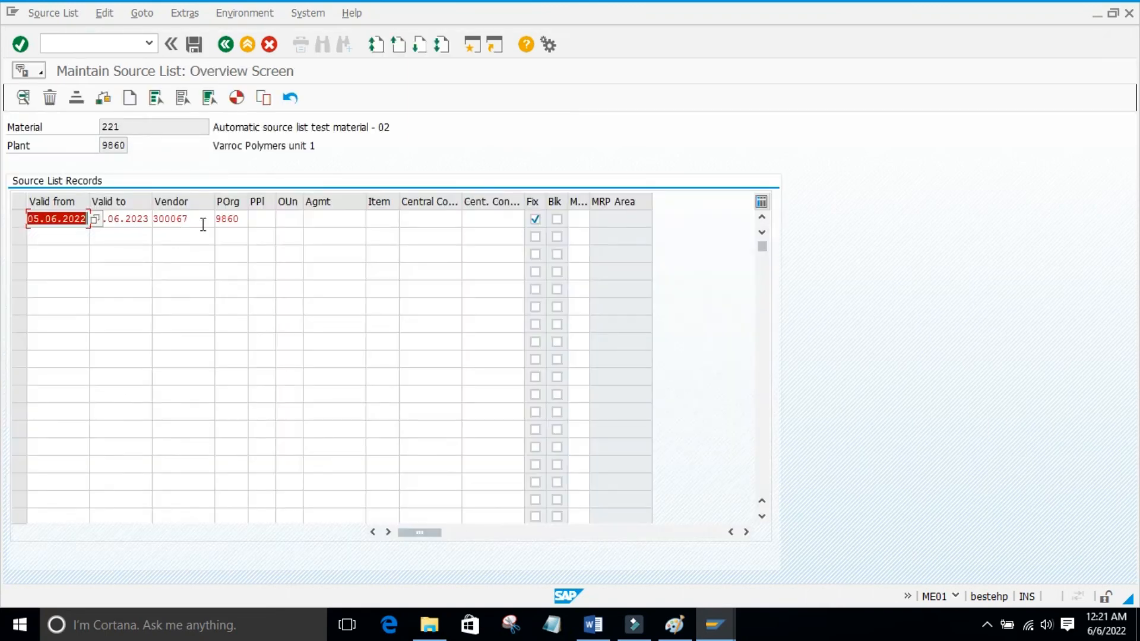
# Step: Enter a second source list record valid 05.06.2022 to 05.06.2023 with purchasing organization 9860 and procurement plant 9861
pyautogui.click(290, 288)
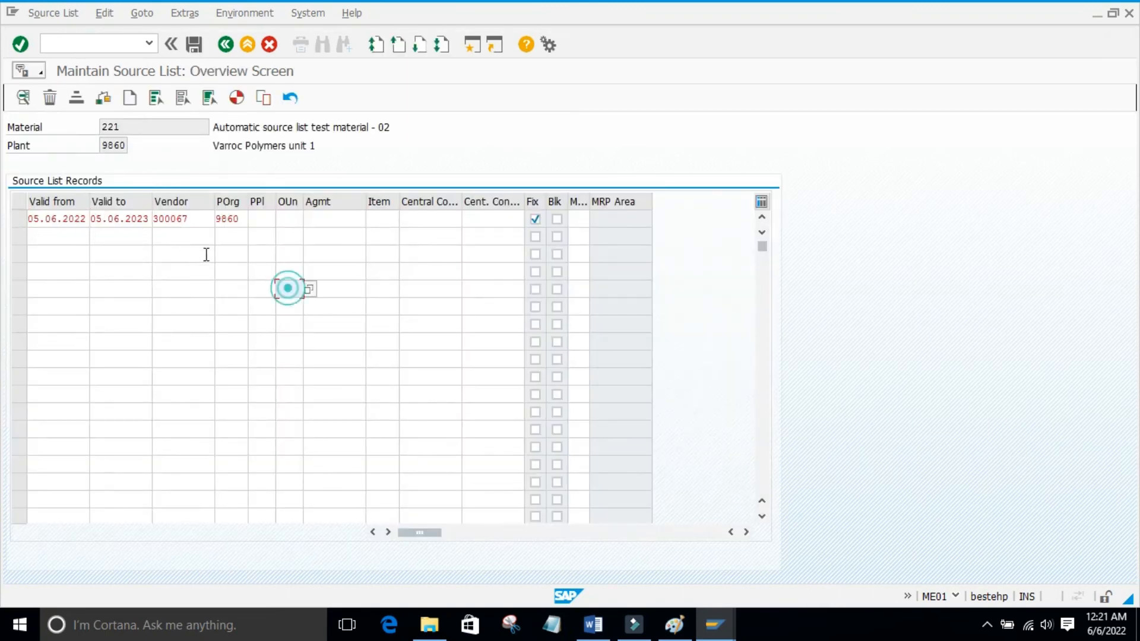
pyautogui.click(37, 237)
pyautogui.click(50, 252)
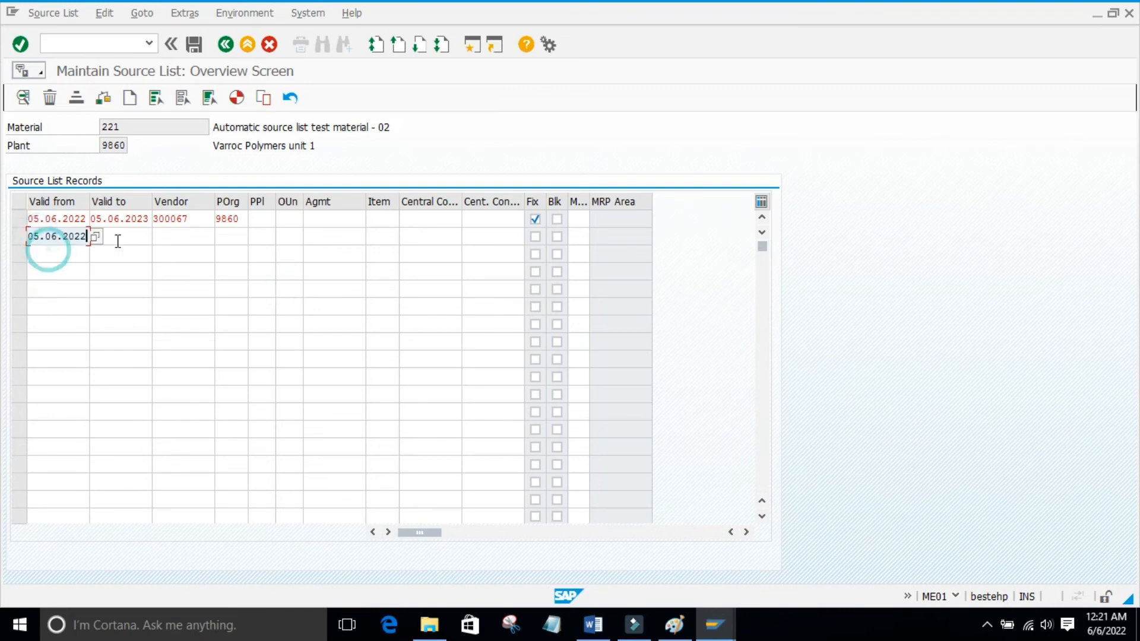
pyautogui.click(116, 239)
pyautogui.click(118, 252)
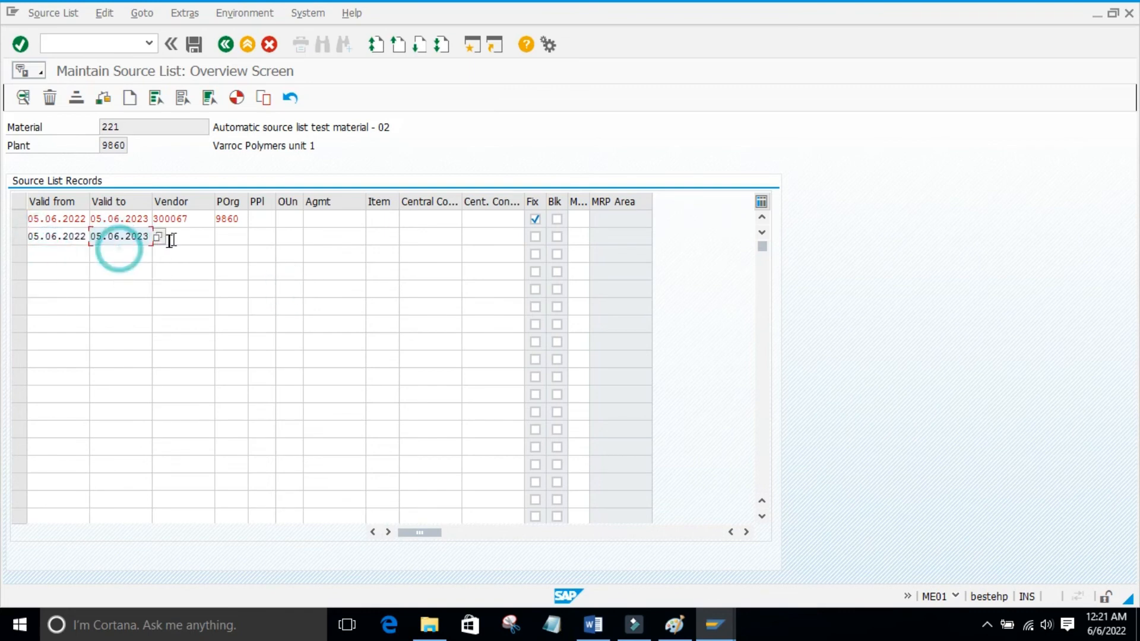
pyautogui.click(230, 236)
pyautogui.click(231, 253)
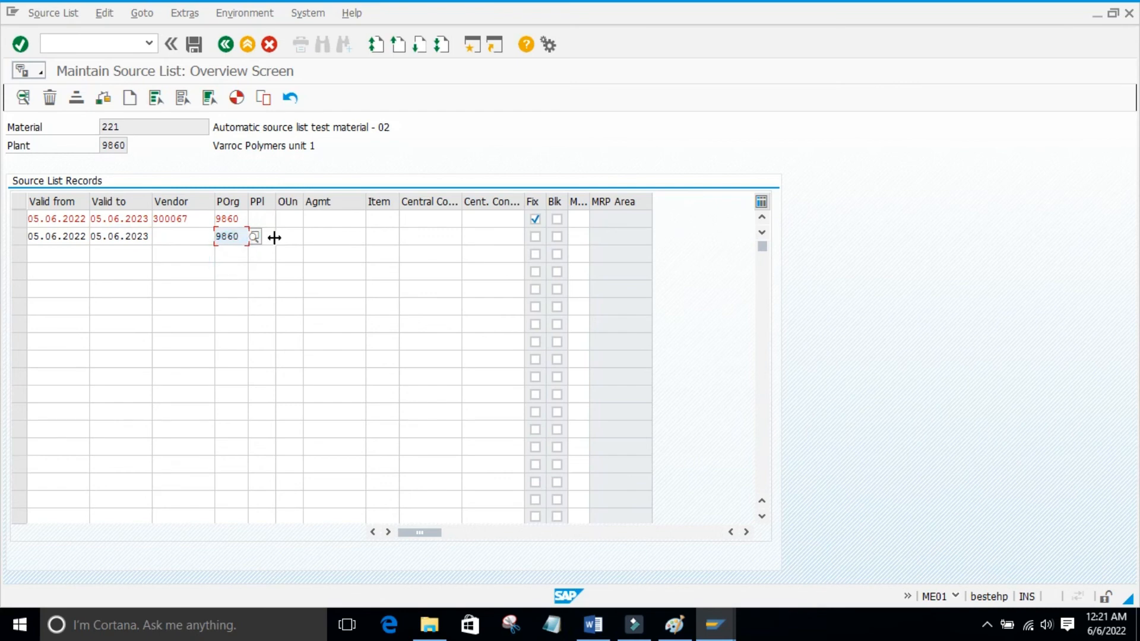
pyautogui.click(261, 237)
pyautogui.click(261, 252)
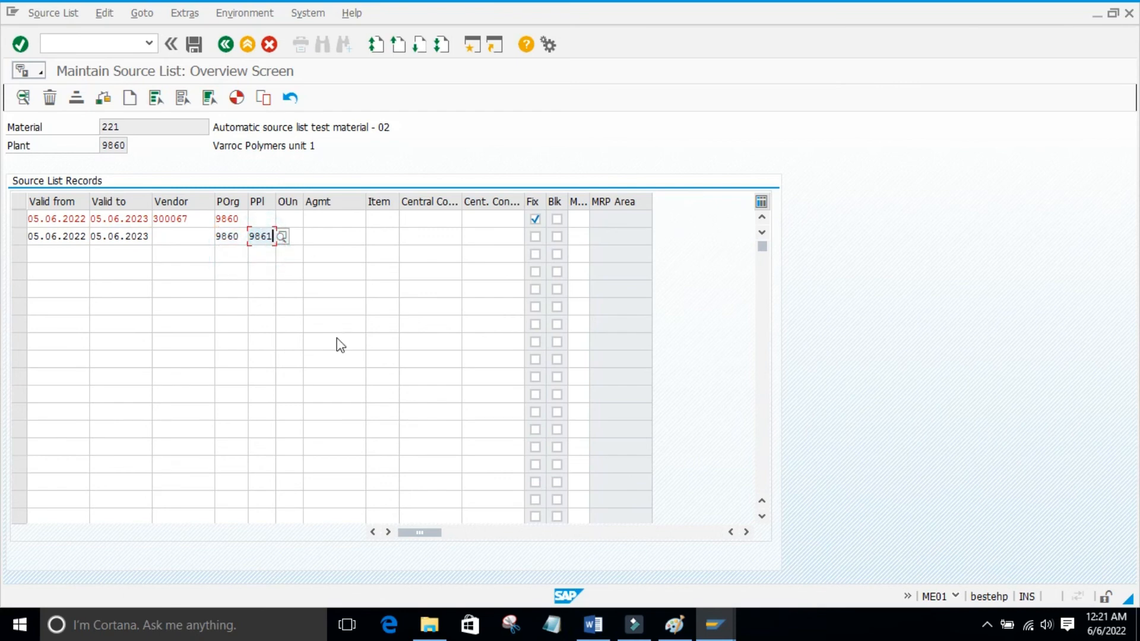
# Step: Validate the procurement plant record, check the long text of the resulting system message, and save the source list
pyautogui.press('Return')
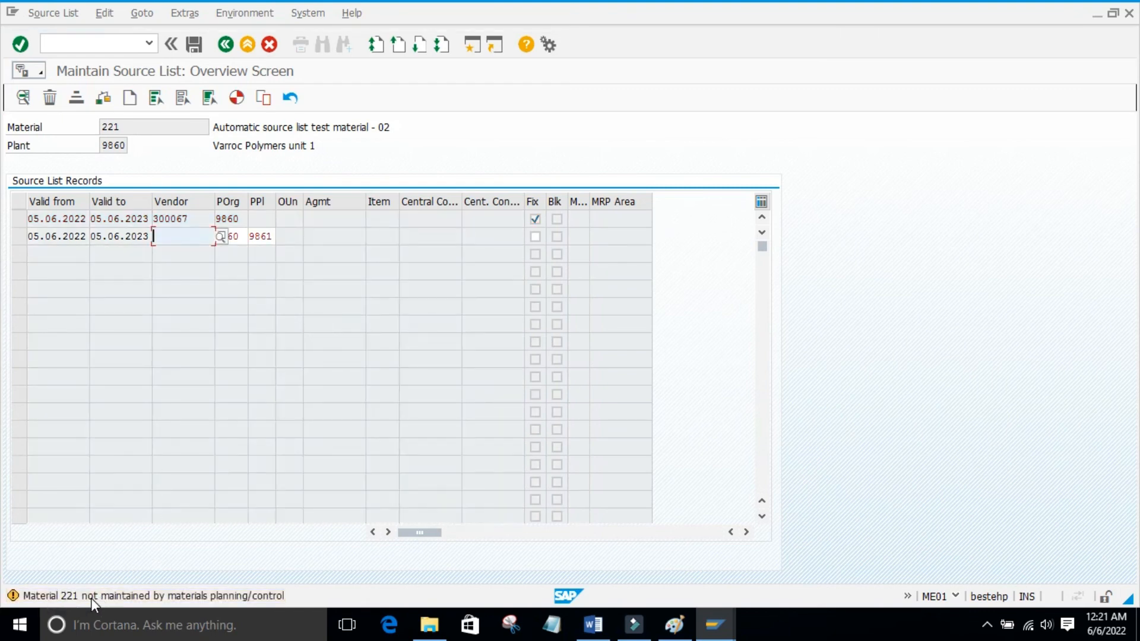
pyautogui.click(90, 597)
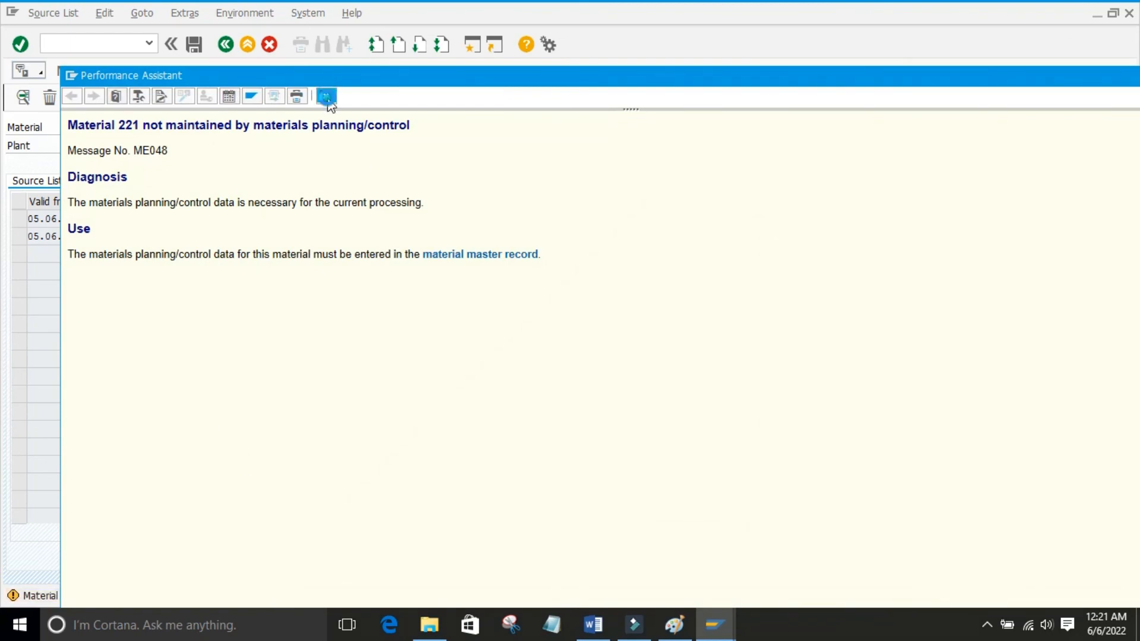
pyautogui.click(326, 96)
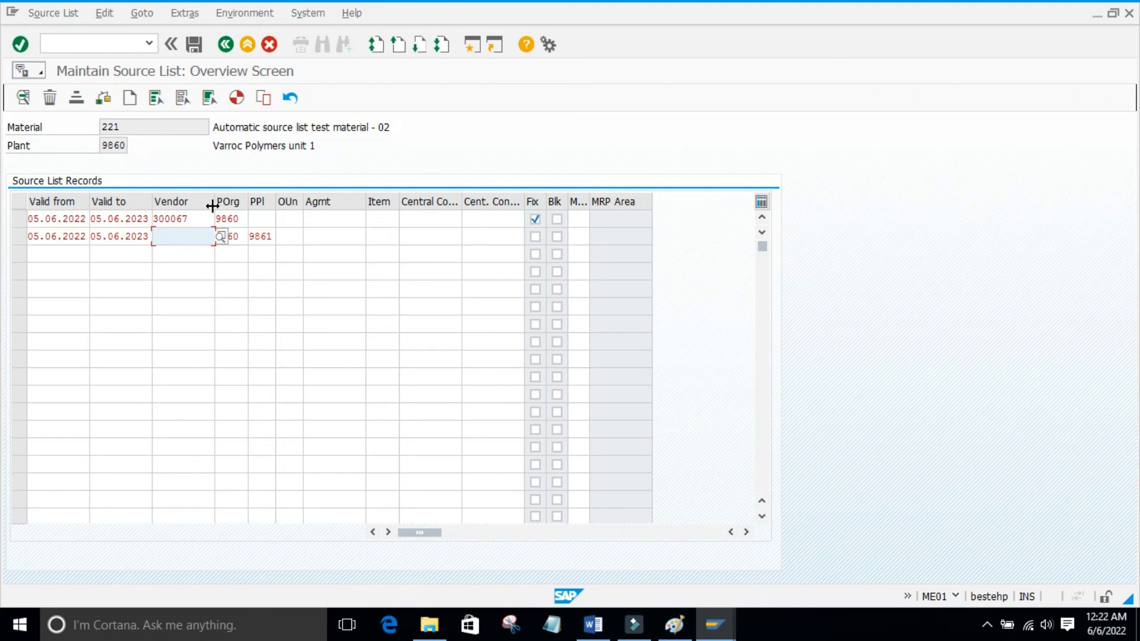
pyautogui.click(194, 45)
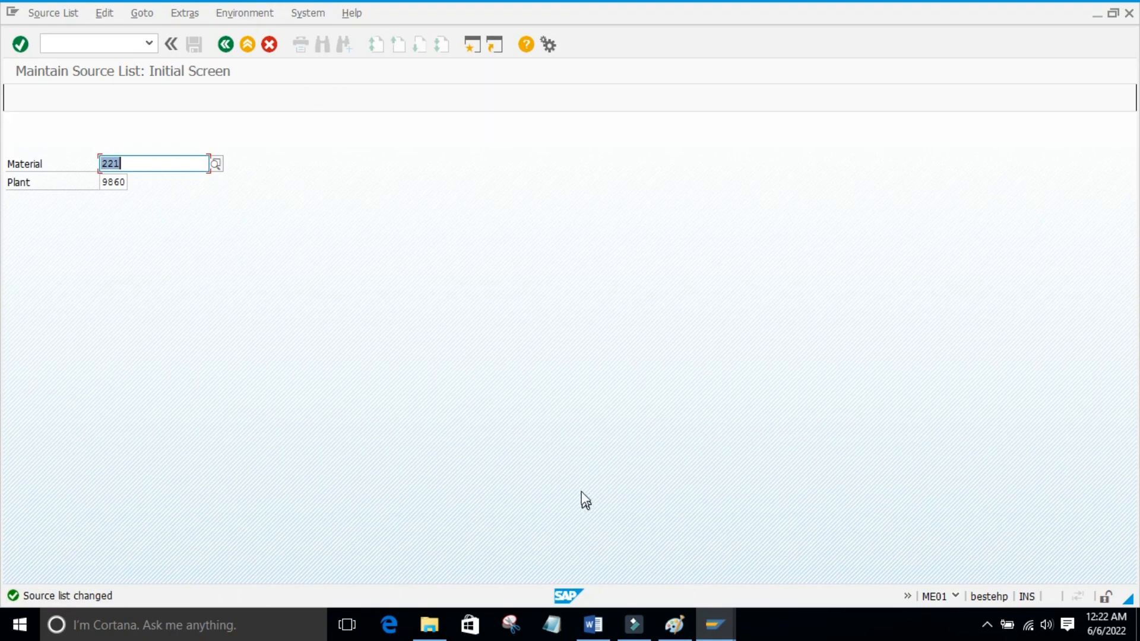
# Step: Glance at the Word notes on source list creation and switch to the Paint sketch of the company, its two plants and the material
pyautogui.click(593, 625)
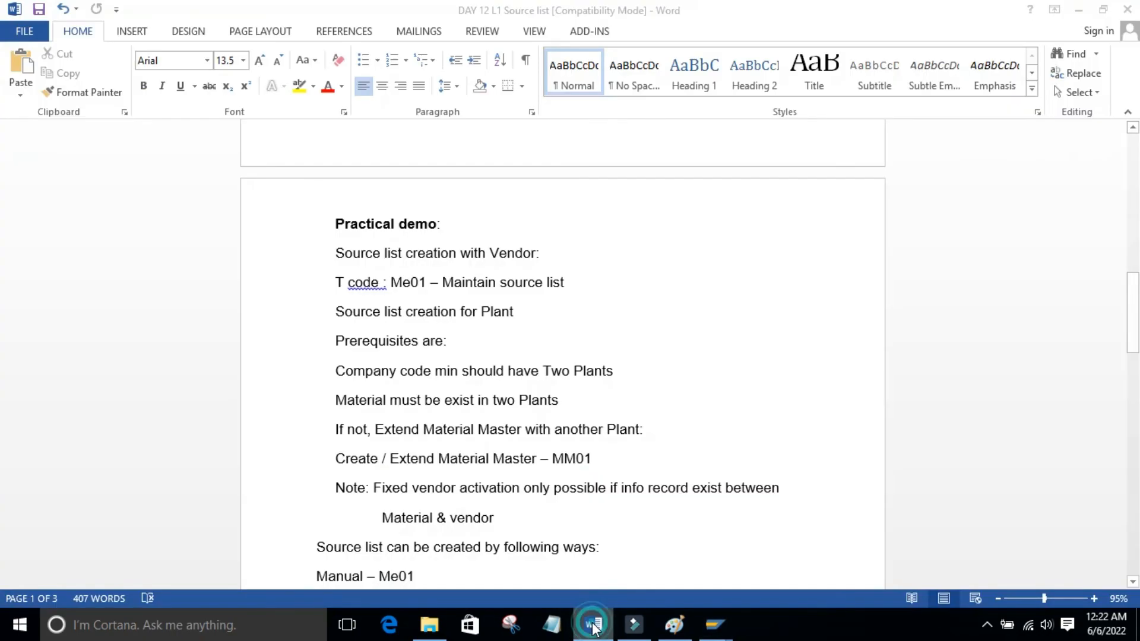
pyautogui.click(593, 626)
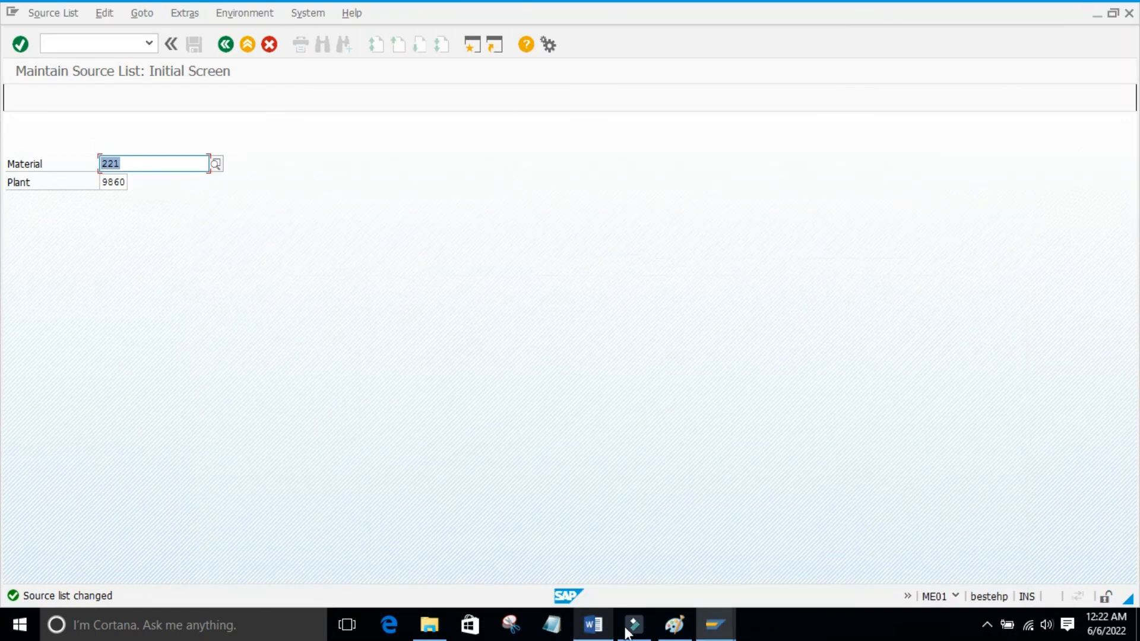
pyautogui.click(676, 626)
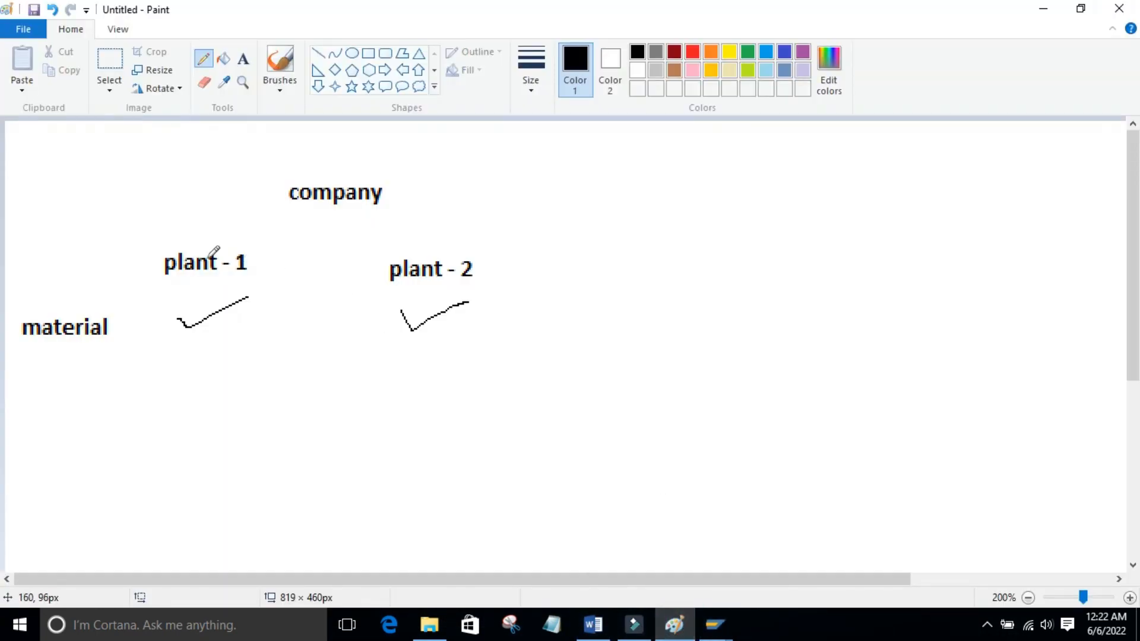